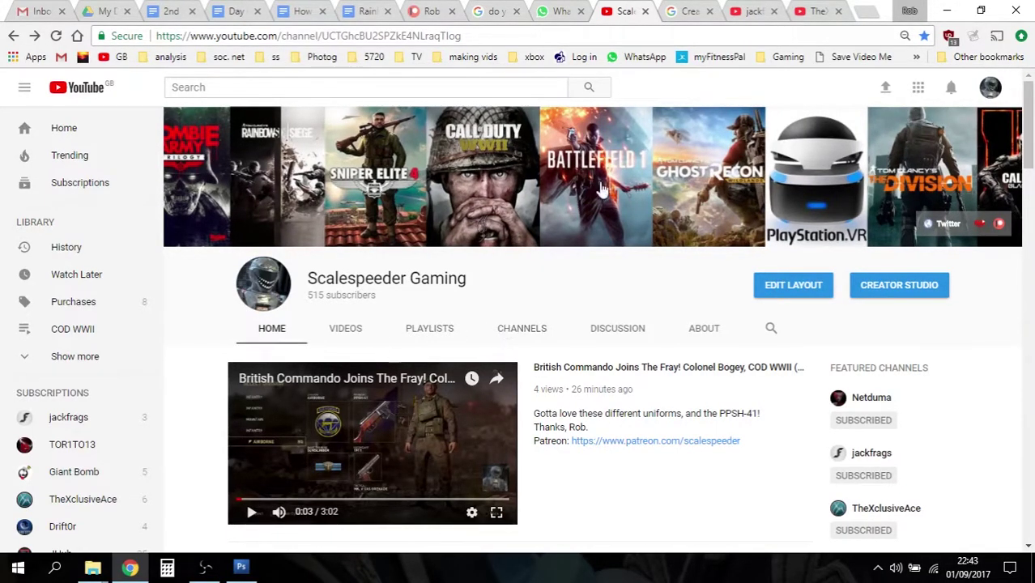
Bring up the jackfrags channel tab and browse its Uploads and upper home-page shelves.
{"action": "scroll", "coordinate": [706, 165], "scroll_direction": "down", "scroll_amount": 2}
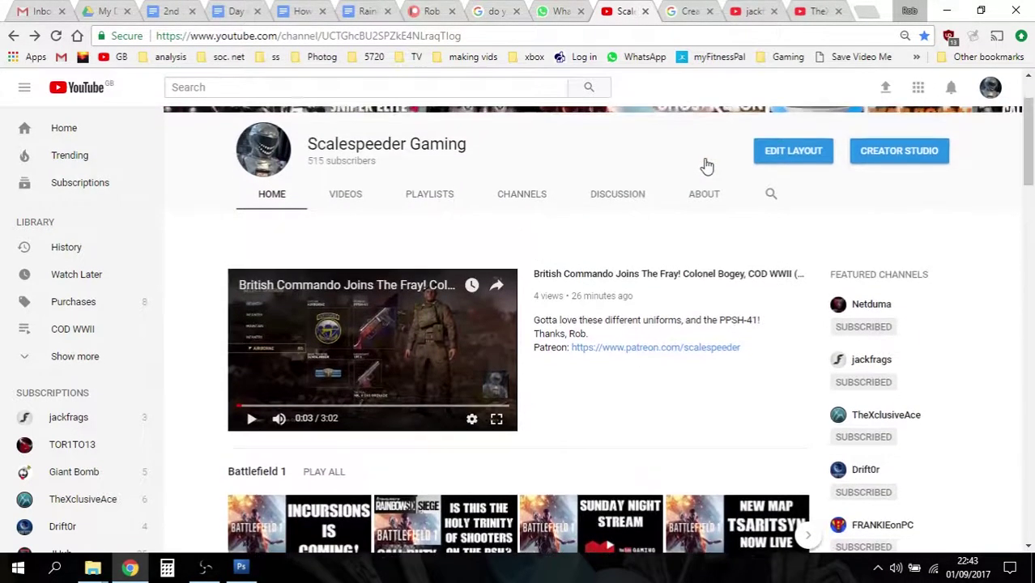
{"action": "scroll", "coordinate": [707, 165], "scroll_direction": "up", "scroll_amount": 1}
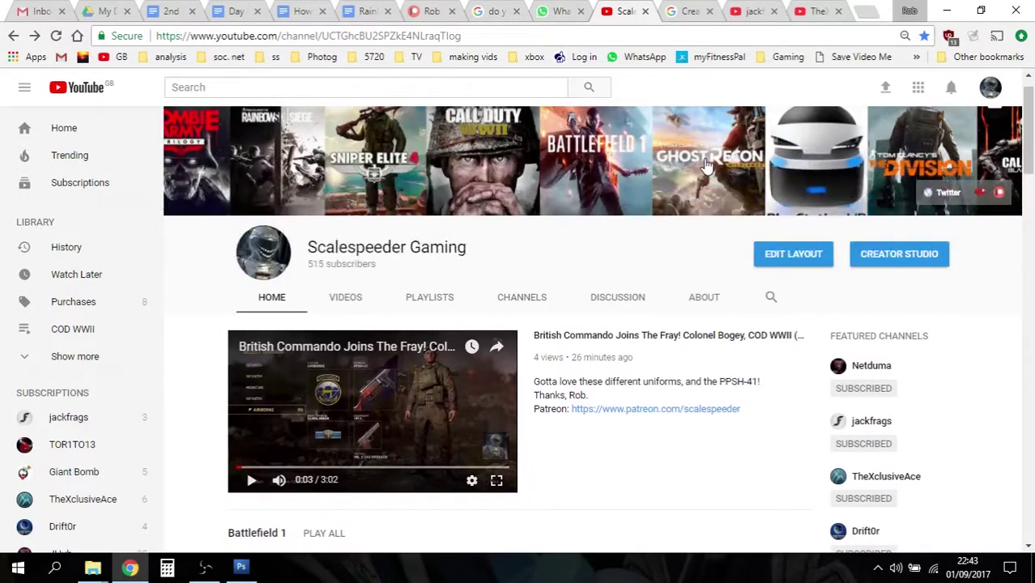
{"action": "left_click", "coordinate": [754, 16]}
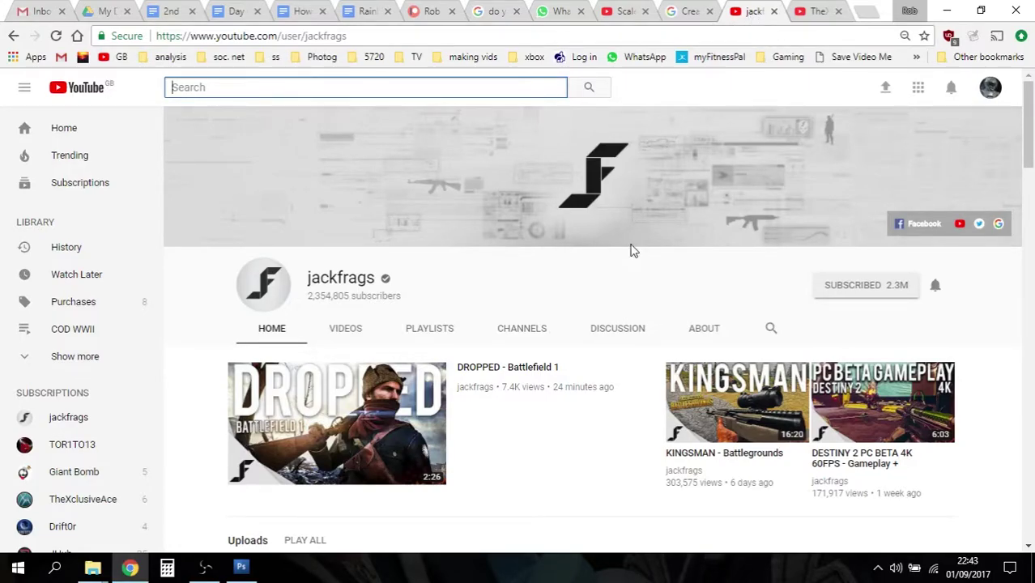
{"action": "scroll", "coordinate": [597, 398], "scroll_direction": "down", "scroll_amount": 1}
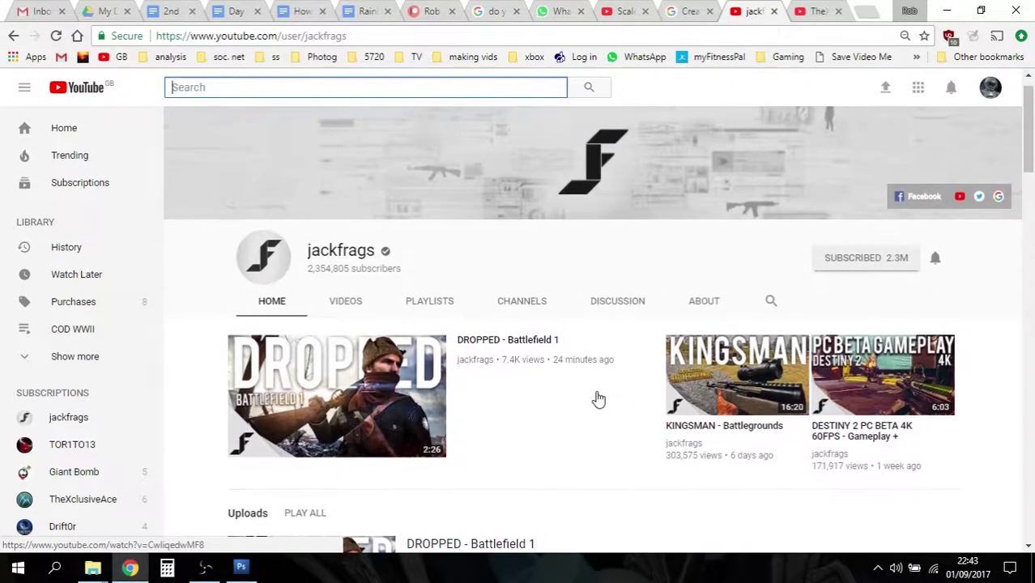
{"action": "scroll", "coordinate": [597, 397], "scroll_direction": "up", "scroll_amount": 1}
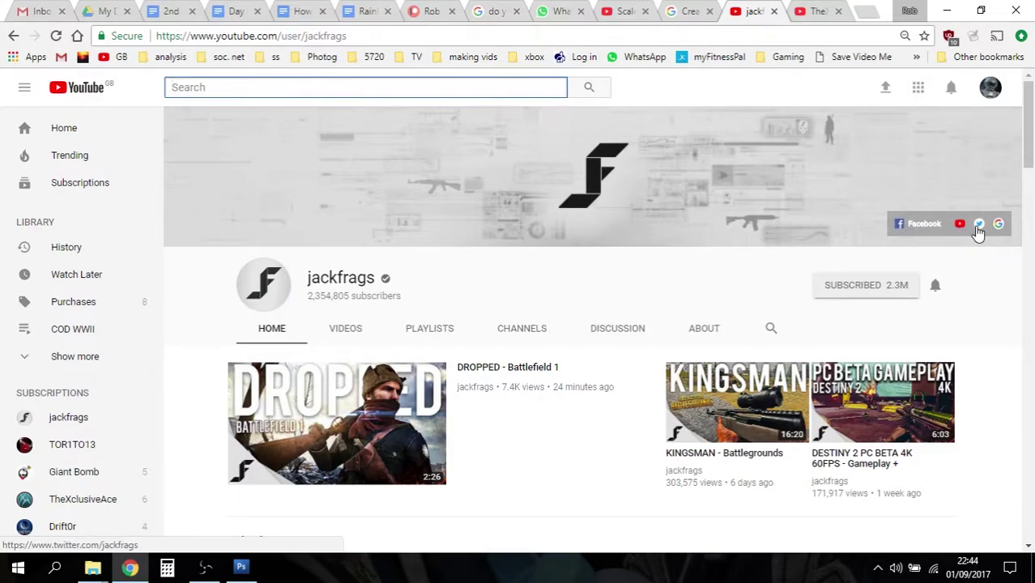
{"action": "scroll", "coordinate": [682, 370], "scroll_direction": "down", "scroll_amount": 1}
{"action": "scroll", "coordinate": [682, 370], "scroll_direction": "down", "scroll_amount": 1}
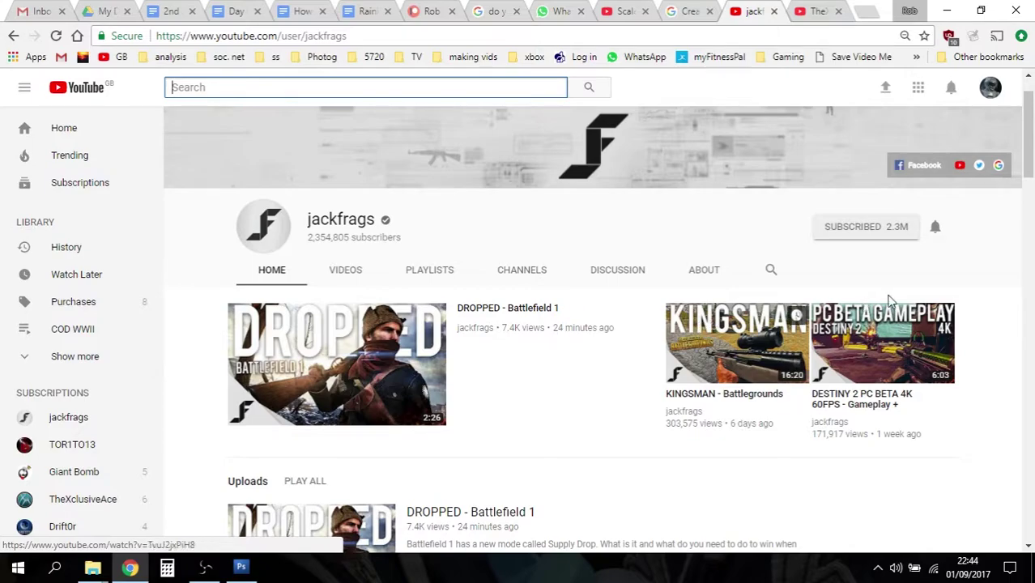
{"action": "scroll", "coordinate": [642, 400], "scroll_direction": "down", "scroll_amount": 2}
{"action": "scroll", "coordinate": [642, 403], "scroll_direction": "down", "scroll_amount": 1}
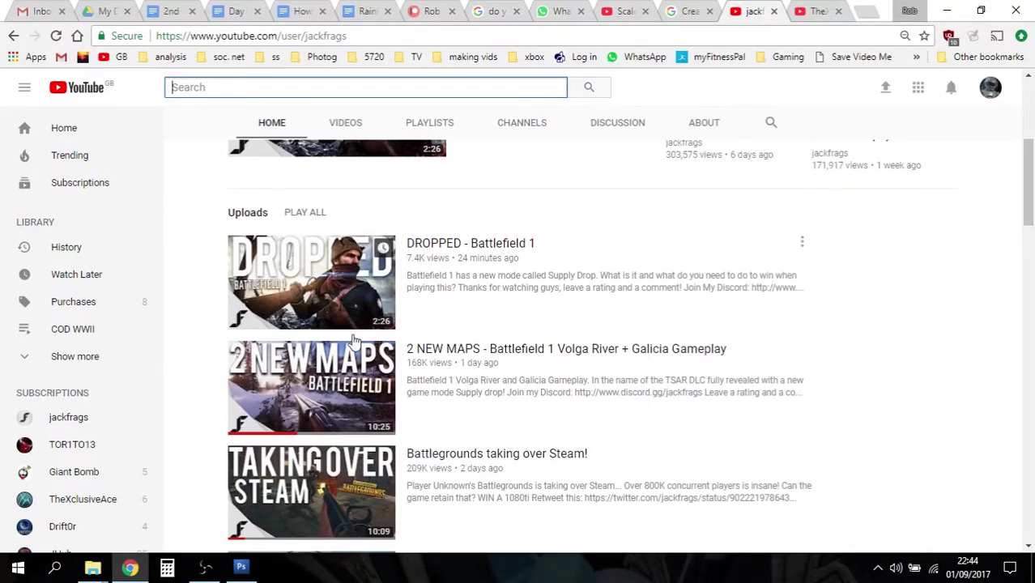
{"action": "scroll", "coordinate": [640, 398], "scroll_direction": "down", "scroll_amount": 1}
{"action": "scroll", "coordinate": [375, 451], "scroll_direction": "down", "scroll_amount": 3}
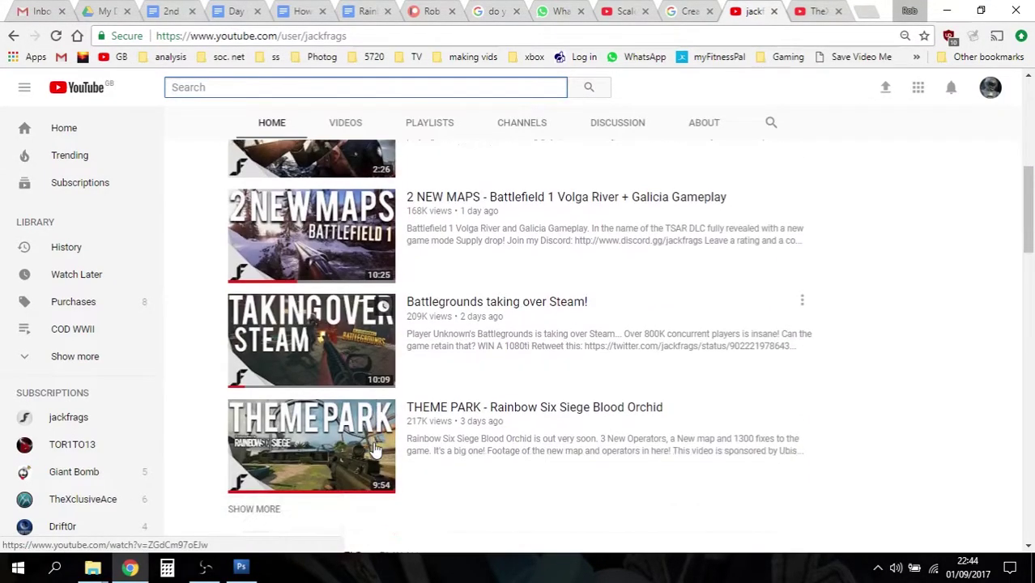
Continue down the jackfrags shelves to Battlefield 4 Multiplayer Gameplay.
{"action": "scroll", "coordinate": [376, 451], "scroll_direction": "up", "scroll_amount": 1}
{"action": "scroll", "coordinate": [374, 448], "scroll_direction": "down", "scroll_amount": 3}
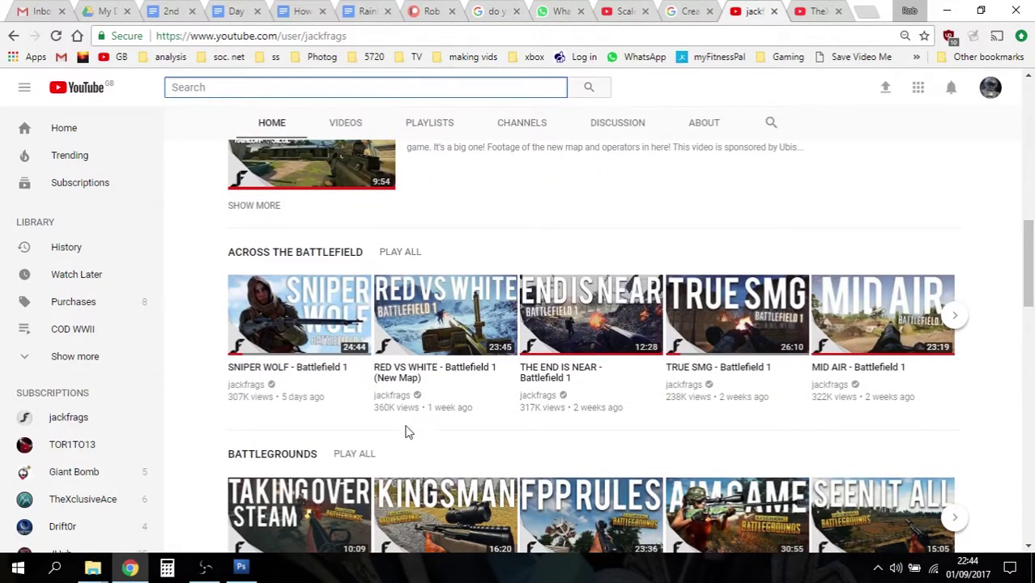
{"action": "scroll", "coordinate": [453, 417], "scroll_direction": "down", "scroll_amount": 1}
{"action": "scroll", "coordinate": [838, 317], "scroll_direction": "down", "scroll_amount": 3}
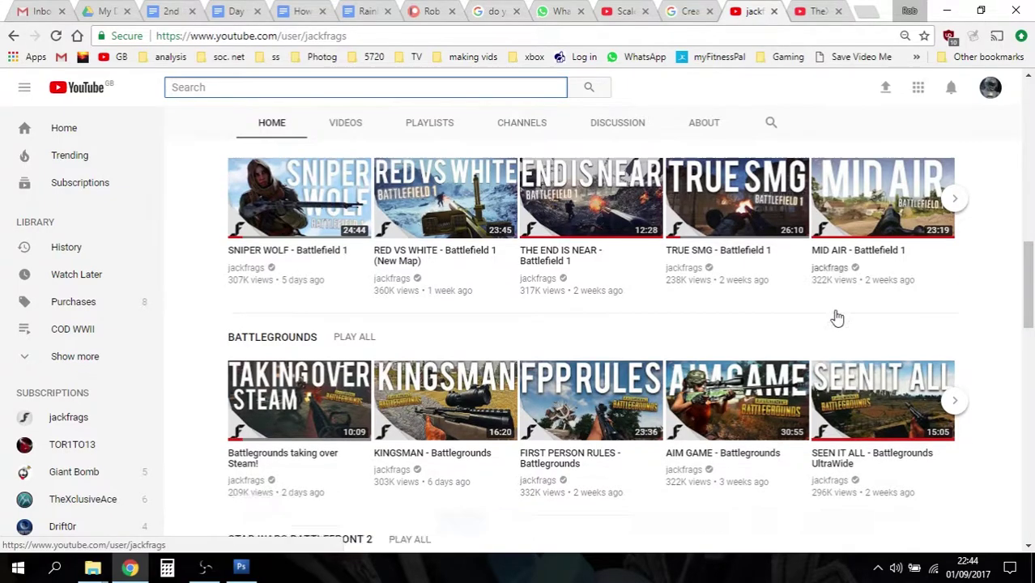
{"action": "scroll", "coordinate": [681, 393], "scroll_direction": "down", "scroll_amount": 3}
{"action": "scroll", "coordinate": [682, 392], "scroll_direction": "up", "scroll_amount": 4}
{"action": "scroll", "coordinate": [682, 393], "scroll_direction": "down", "scroll_amount": 5}
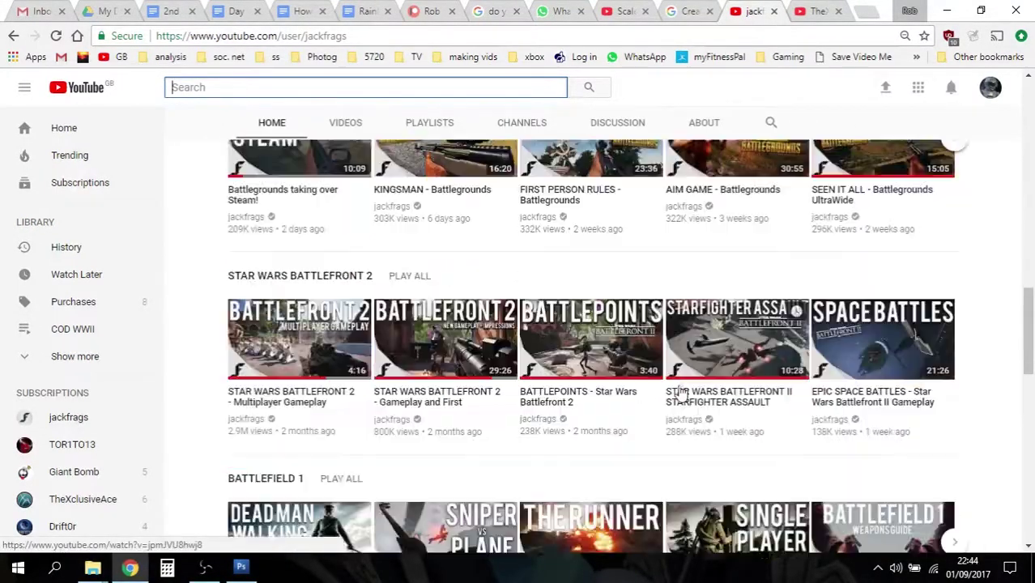
{"action": "scroll", "coordinate": [682, 393], "scroll_direction": "down", "scroll_amount": 2}
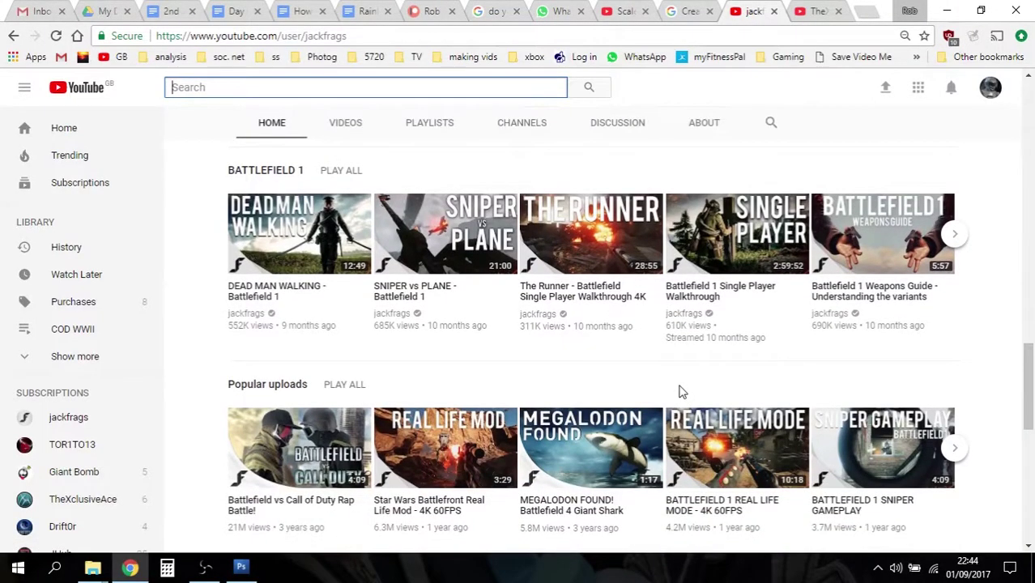
{"action": "scroll", "coordinate": [713, 356], "scroll_direction": "down", "scroll_amount": 2}
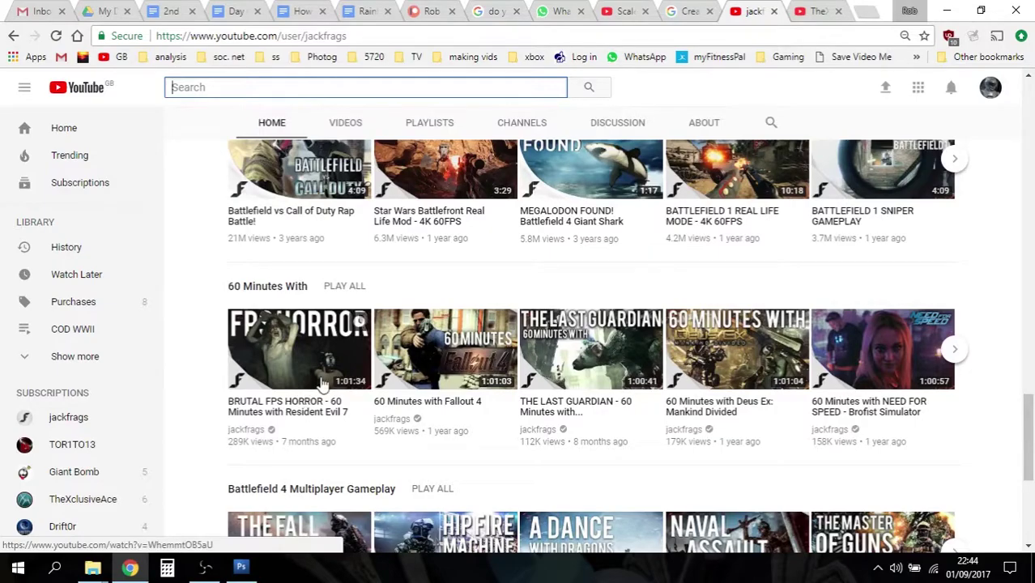
{"action": "scroll", "coordinate": [887, 369], "scroll_direction": "down", "scroll_amount": 1}
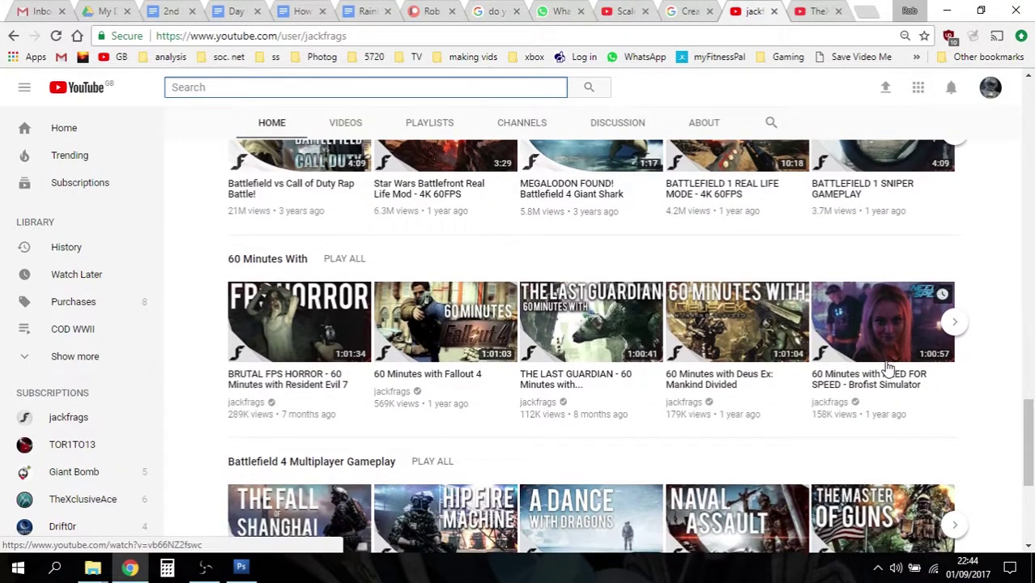
{"action": "scroll", "coordinate": [888, 369], "scroll_direction": "up", "scroll_amount": 8}
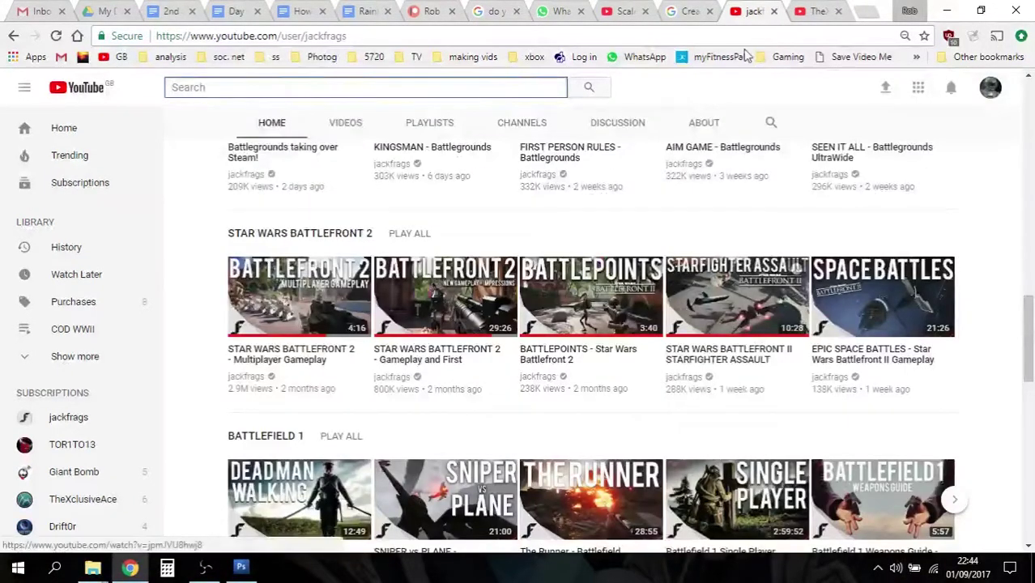
{"action": "left_click", "coordinate": [814, 13]}
Browse TheXclusiveAce's Uploads, Black Ops 3 Tips, Quick Tips and related channels, then return to the top.
{"action": "scroll", "coordinate": [752, 219], "scroll_direction": "up", "scroll_amount": 10}
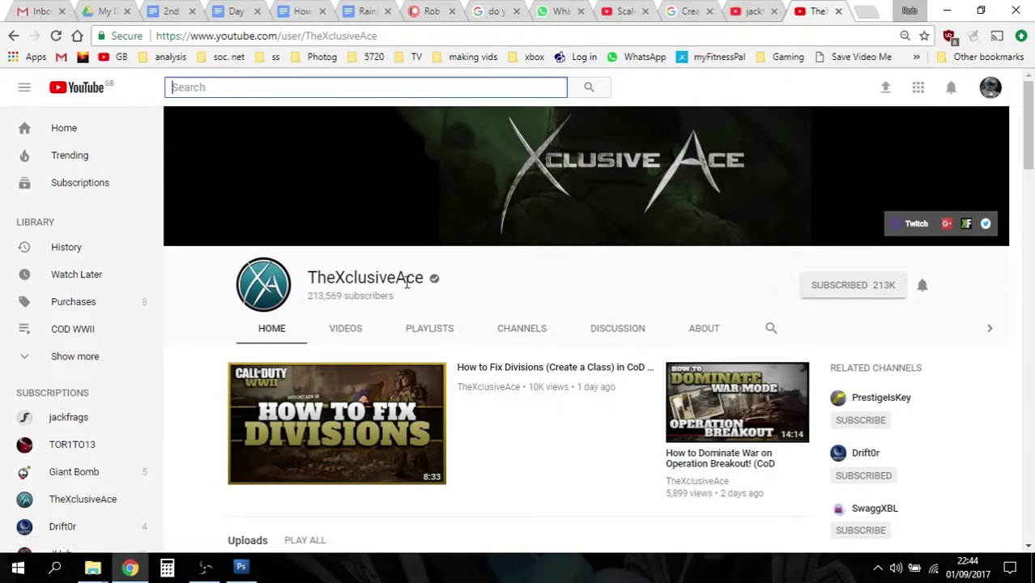
{"action": "scroll", "coordinate": [441, 301], "scroll_direction": "down", "scroll_amount": 1}
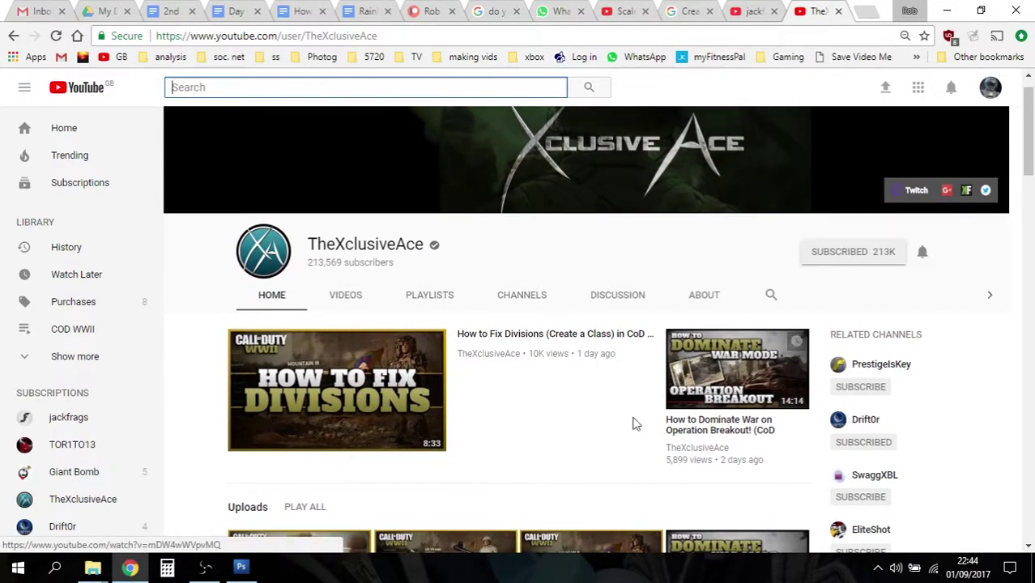
{"action": "scroll", "coordinate": [634, 423], "scroll_direction": "down", "scroll_amount": 3}
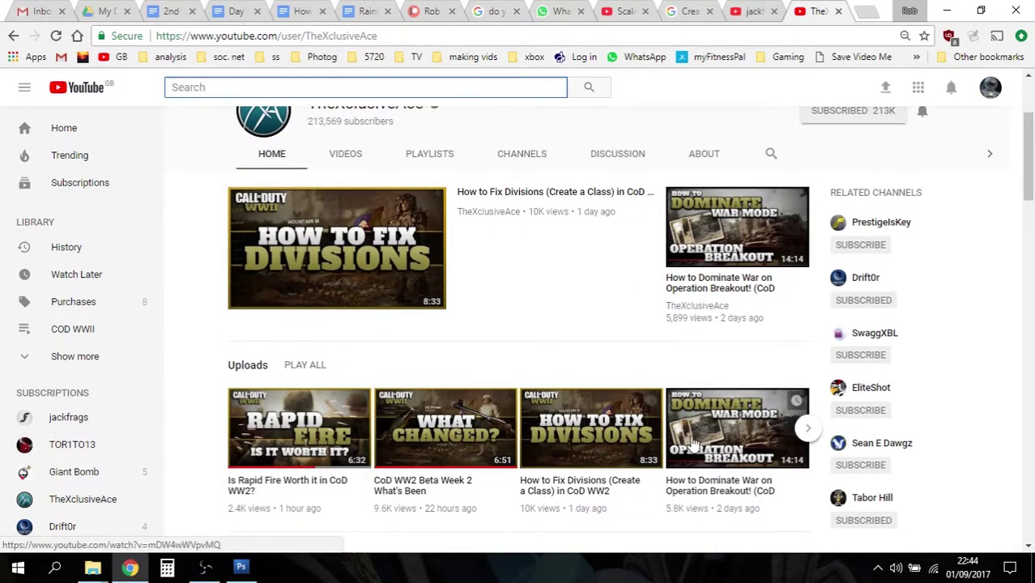
{"action": "scroll", "coordinate": [766, 429], "scroll_direction": "down", "scroll_amount": 3}
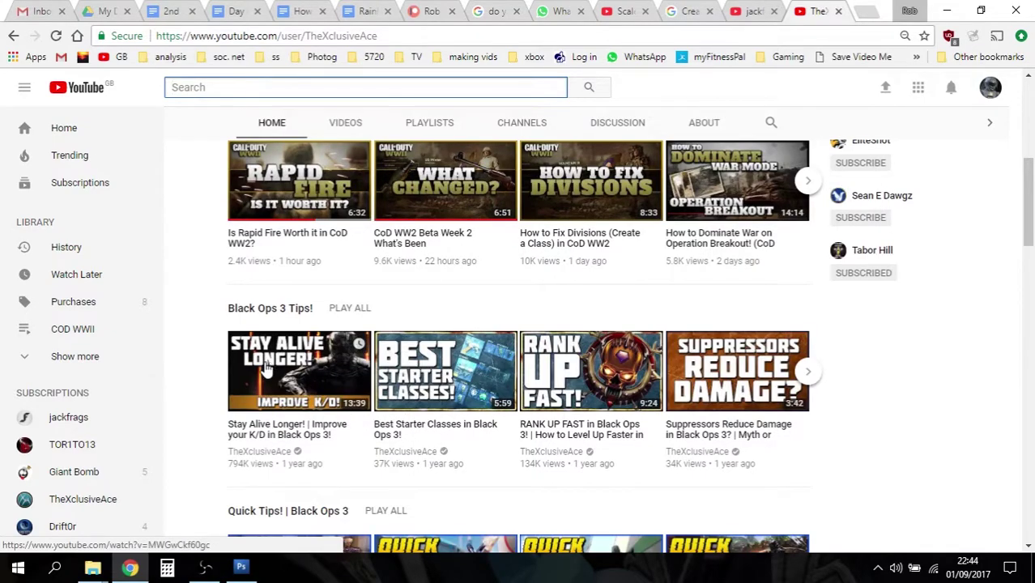
{"action": "scroll", "coordinate": [366, 429], "scroll_direction": "down", "scroll_amount": 2}
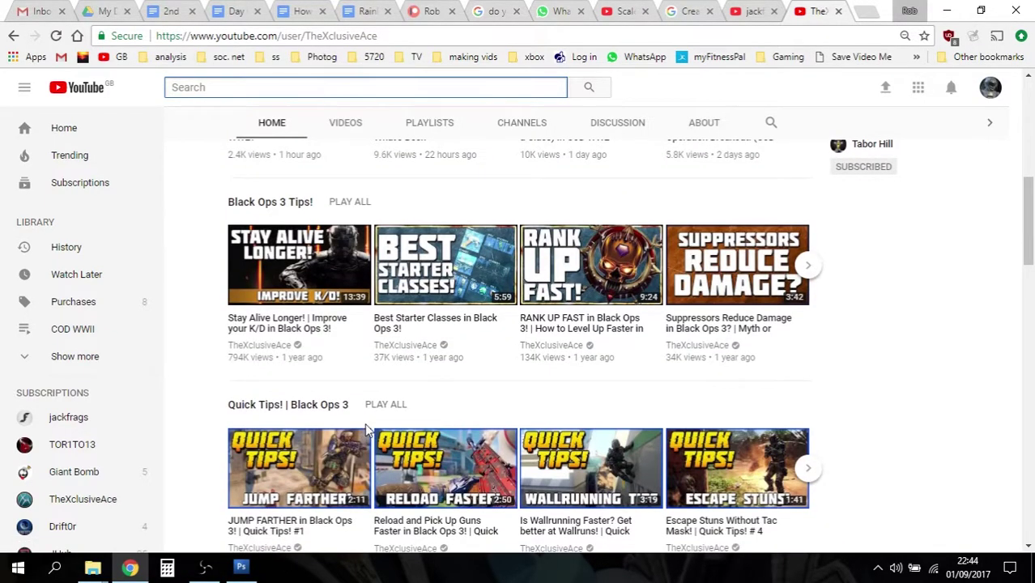
{"action": "scroll", "coordinate": [364, 423], "scroll_direction": "down", "scroll_amount": 3}
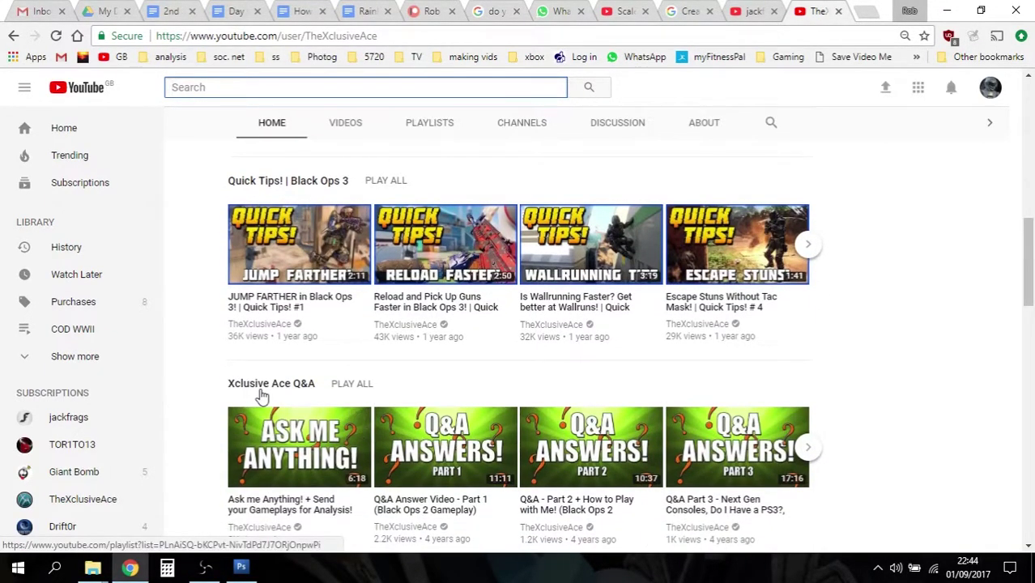
{"action": "scroll", "coordinate": [293, 393], "scroll_direction": "down", "scroll_amount": 1}
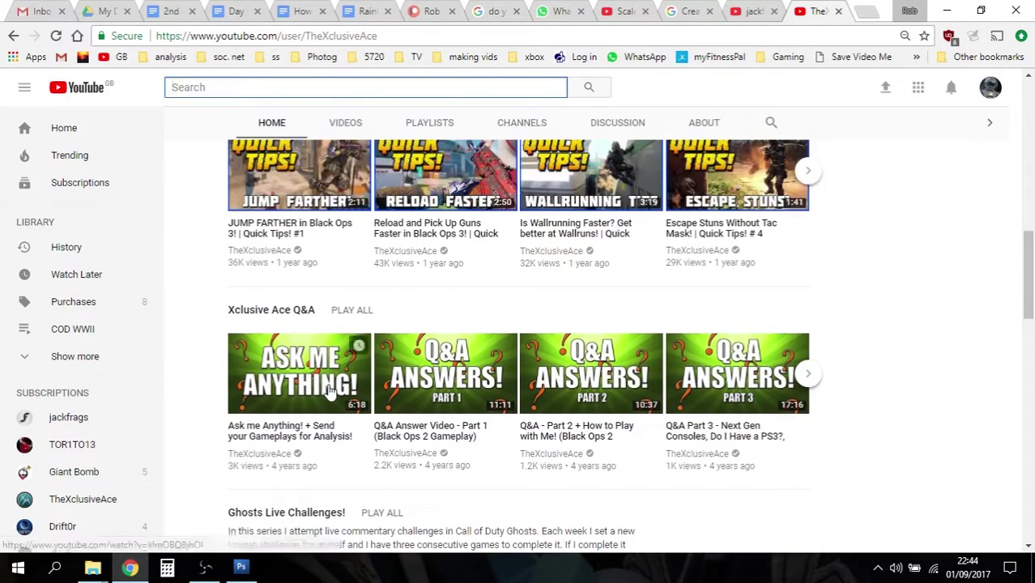
{"action": "key", "text": "F5"}
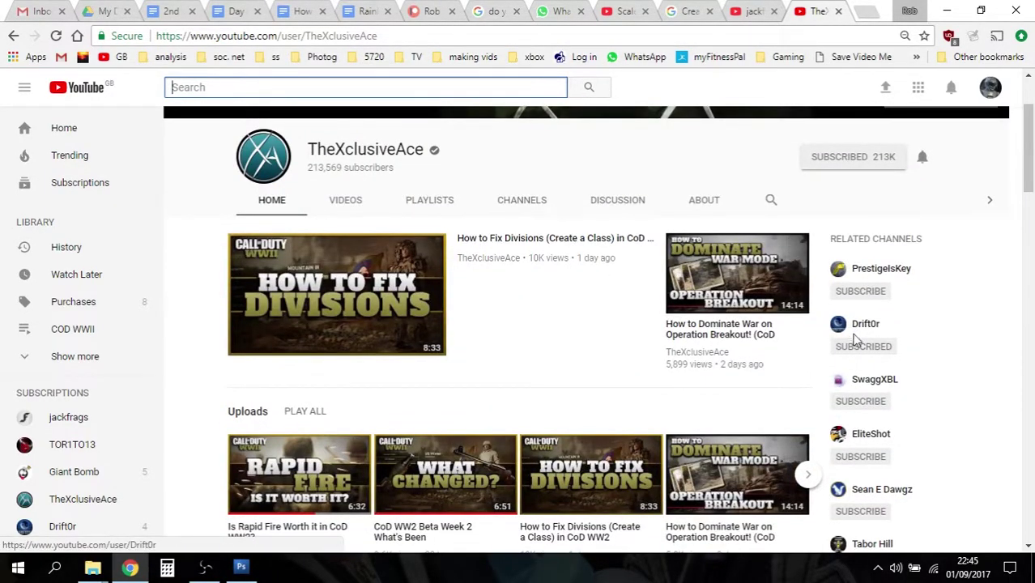
Return to the jackfrags tab with its header and Uploads row in view.
{"action": "left_click", "coordinate": [751, 11]}
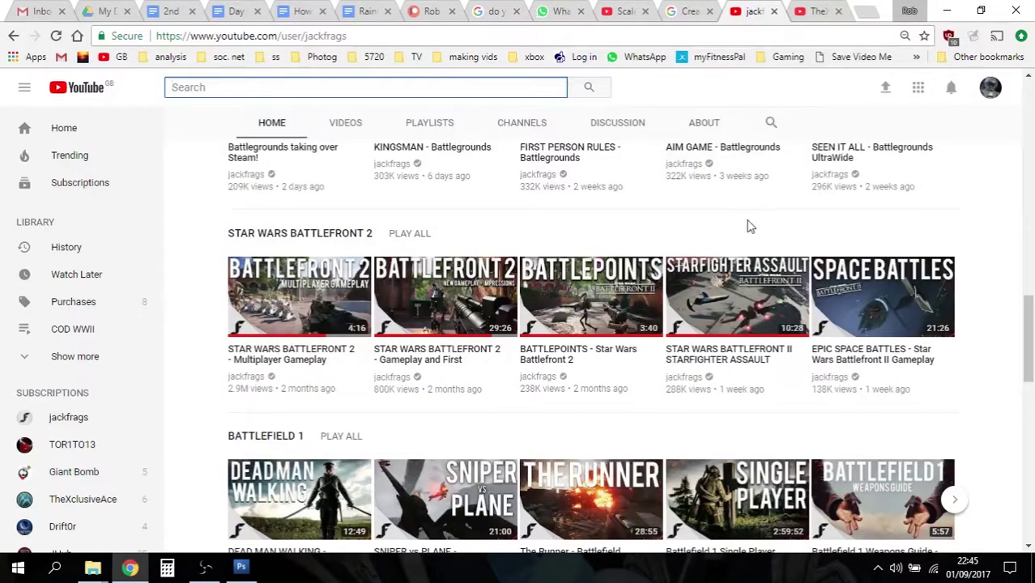
{"action": "scroll", "coordinate": [750, 227], "scroll_direction": "up", "scroll_amount": 10}
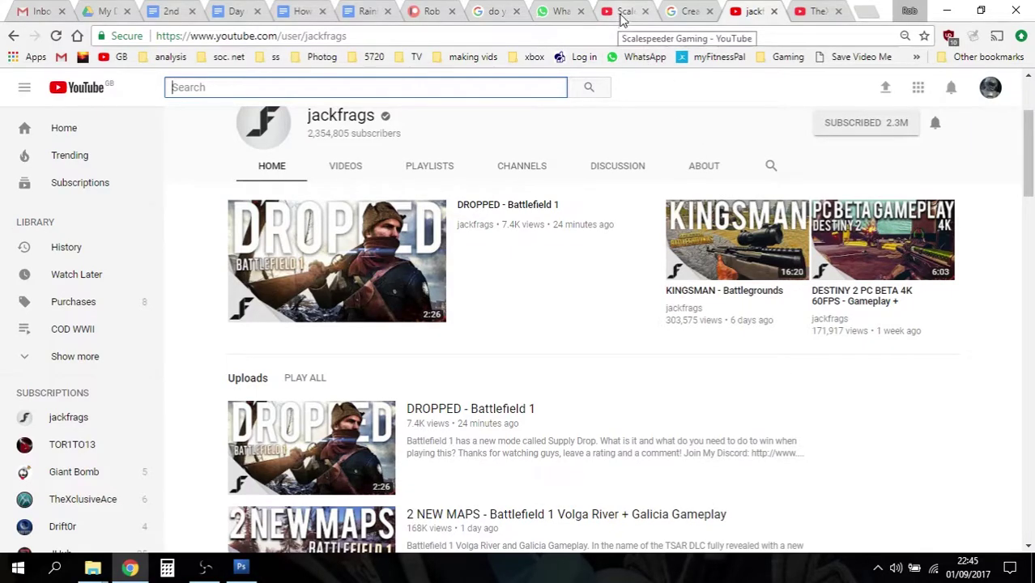
Bring up the Scalespeeder Gaming tab and browse its featured video and game playlist rows.
{"action": "left_click", "coordinate": [621, 12]}
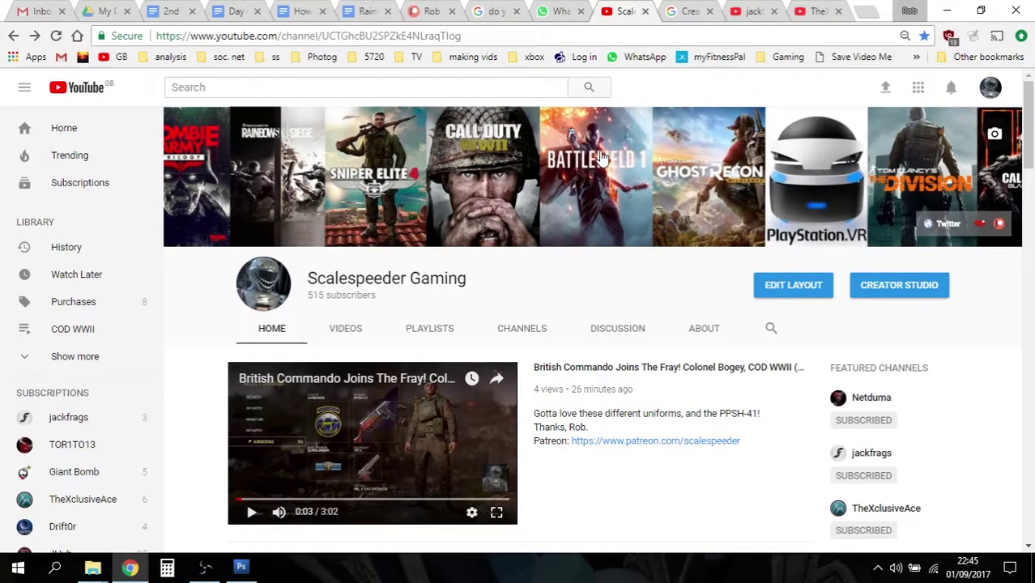
{"action": "scroll", "coordinate": [483, 317], "scroll_direction": "down", "scroll_amount": 1}
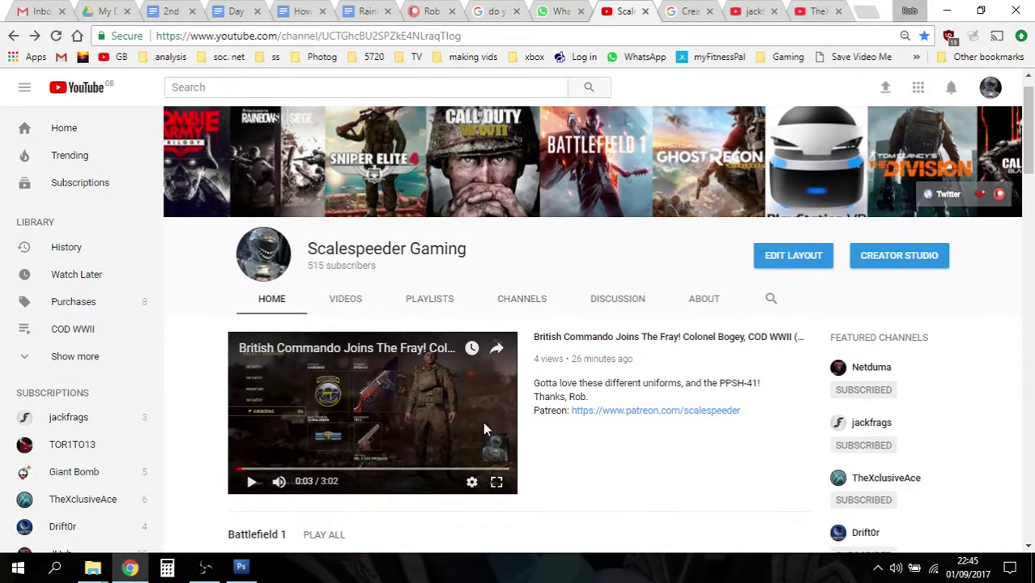
{"action": "scroll", "coordinate": [524, 420], "scroll_direction": "down", "scroll_amount": 2}
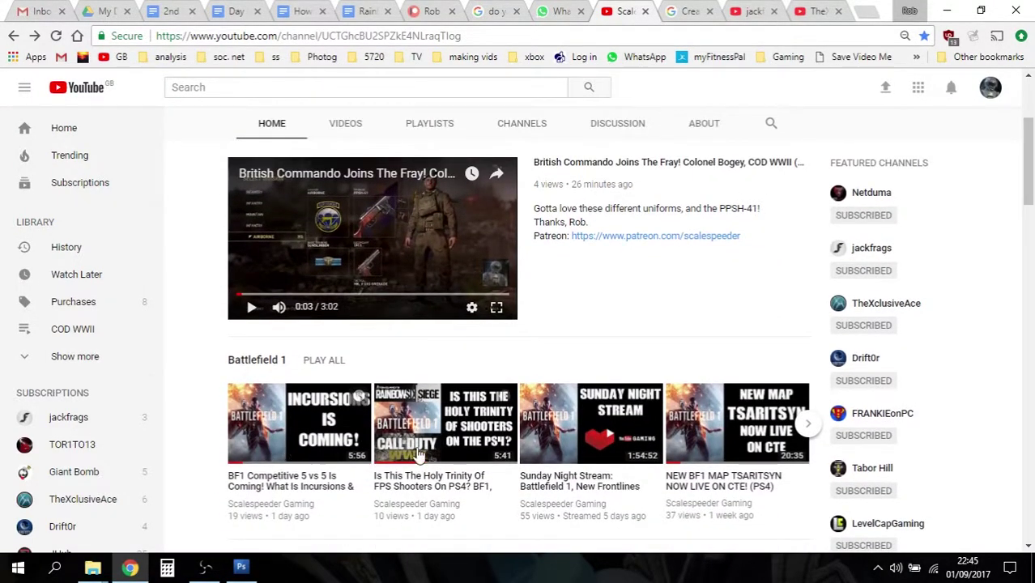
{"action": "scroll", "coordinate": [681, 392], "scroll_direction": "down", "scroll_amount": 3}
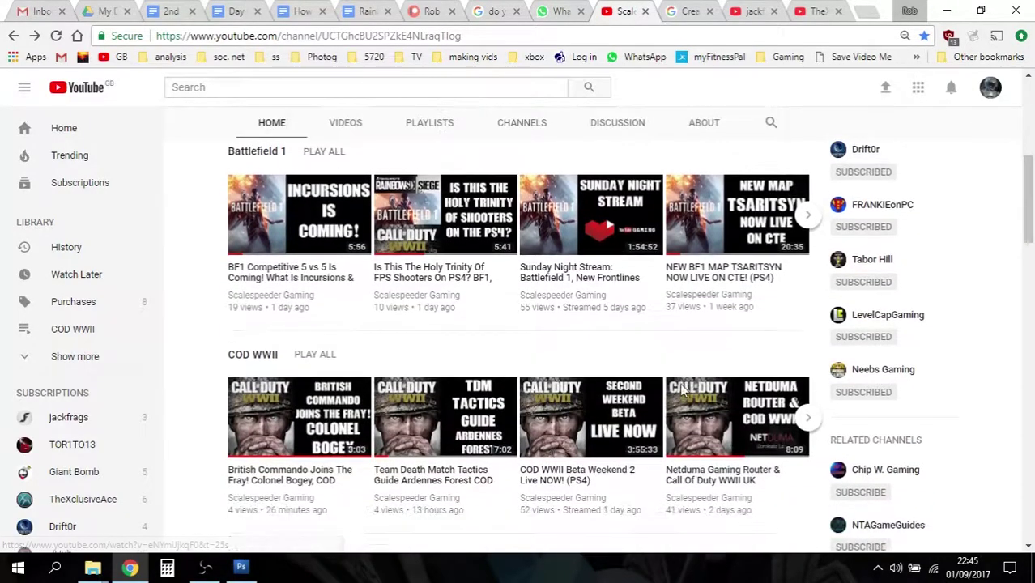
{"action": "scroll", "coordinate": [338, 475], "scroll_direction": "down", "scroll_amount": 5}
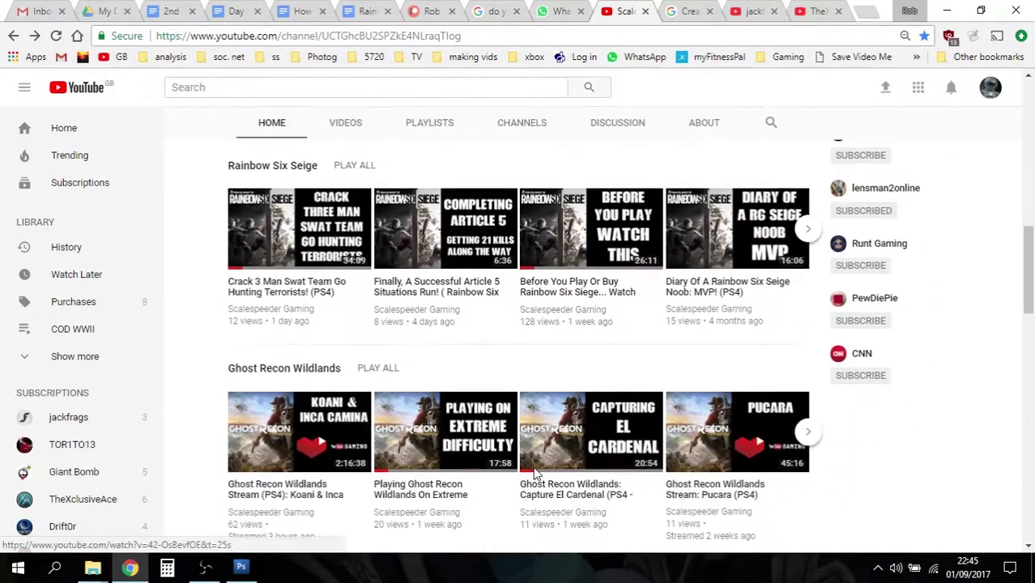
{"action": "scroll", "coordinate": [534, 474], "scroll_direction": "up", "scroll_amount": 1}
{"action": "scroll", "coordinate": [533, 474], "scroll_direction": "down", "scroll_amount": 2}
{"action": "scroll", "coordinate": [531, 473], "scroll_direction": "up", "scroll_amount": 2}
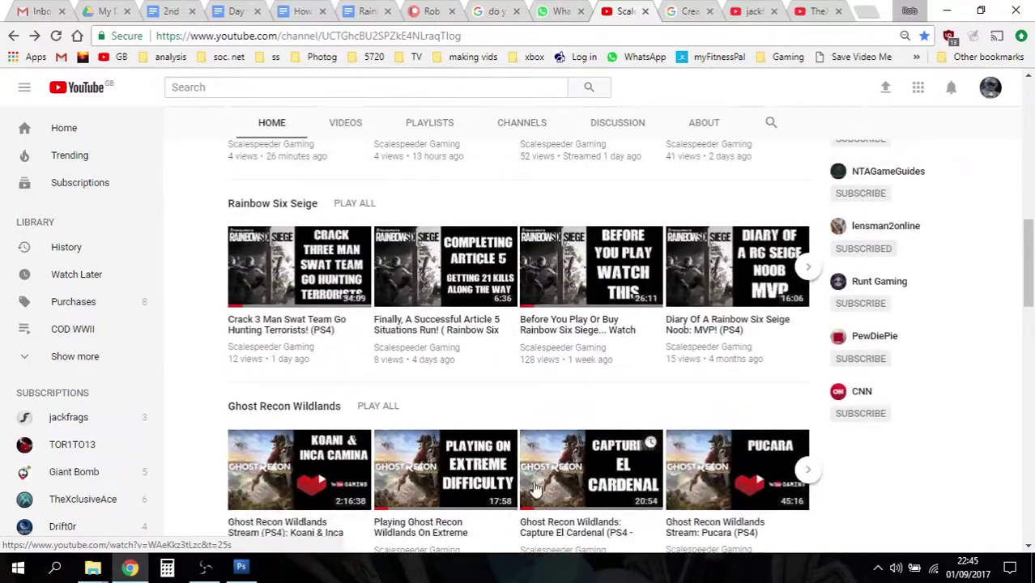
Review the featured and related channels lists, then go back to the top of the page.
{"action": "left_click_drag", "start_coordinate": [1029, 293], "coordinate": [1029, 154]}
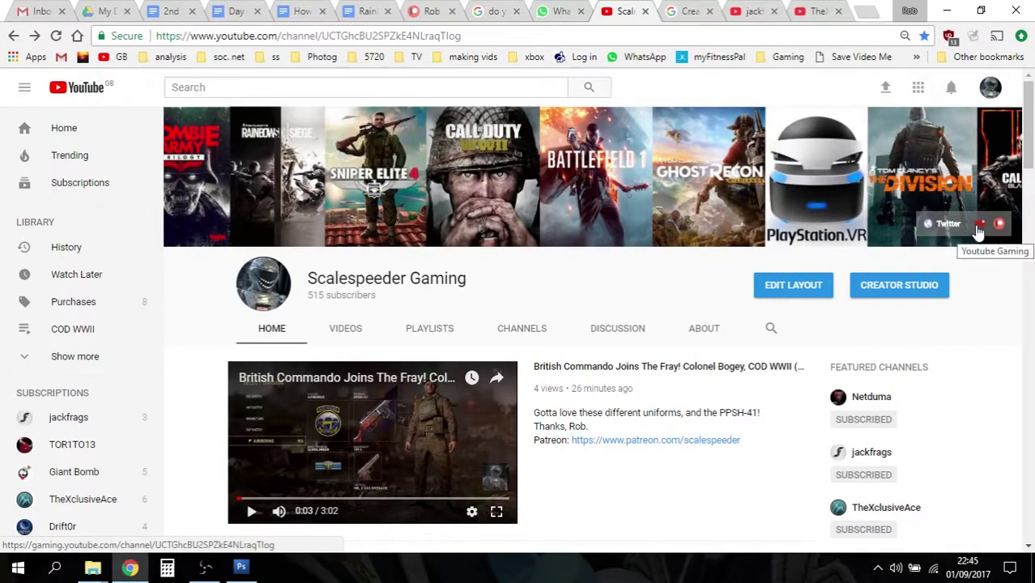
{"action": "scroll", "coordinate": [972, 359], "scroll_direction": "down", "scroll_amount": 2}
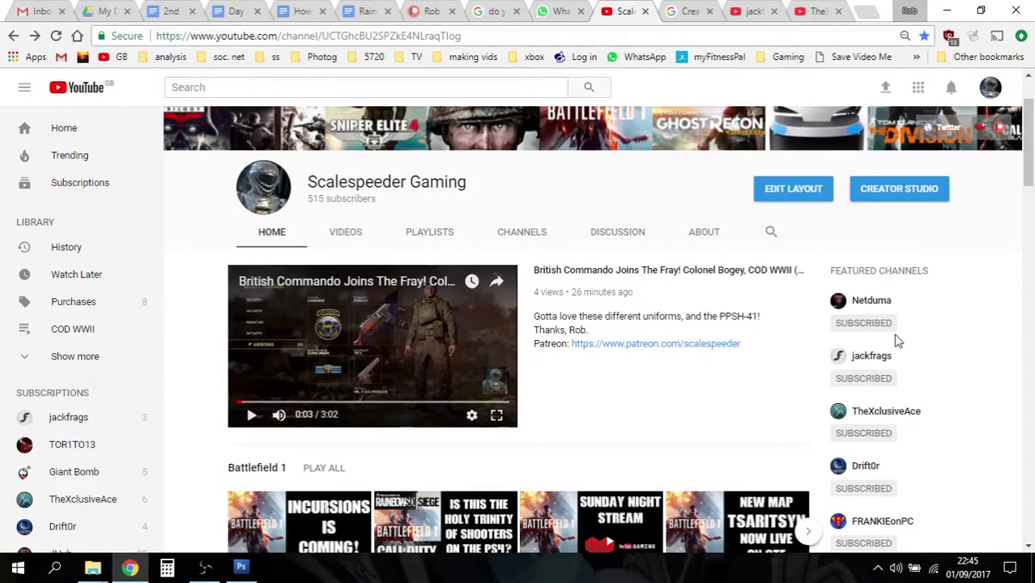
{"action": "scroll", "coordinate": [929, 407], "scroll_direction": "down", "scroll_amount": 3}
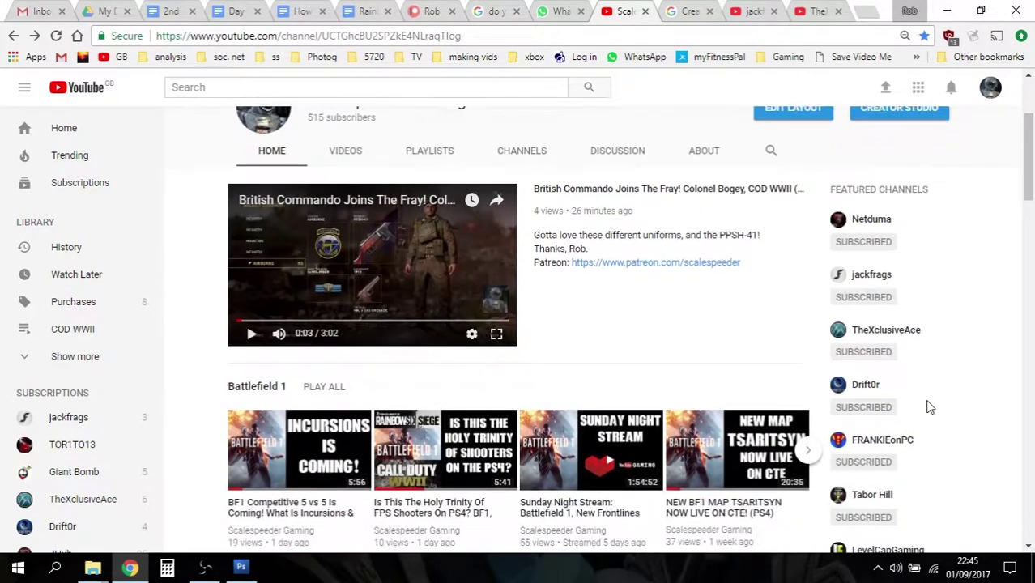
{"action": "scroll", "coordinate": [929, 391], "scroll_direction": "down", "scroll_amount": 5}
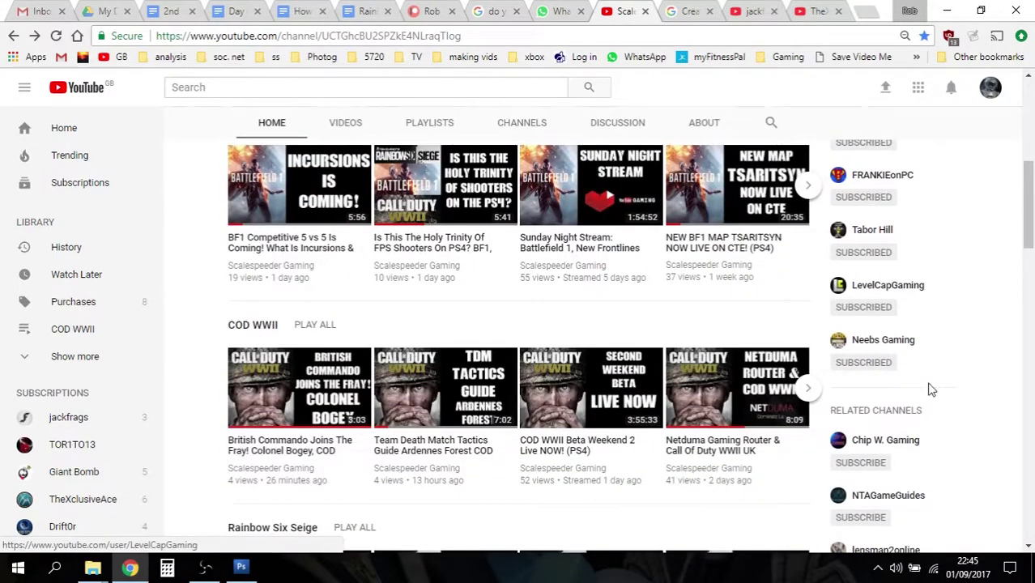
{"action": "scroll", "coordinate": [930, 390], "scroll_direction": "up", "scroll_amount": 8}
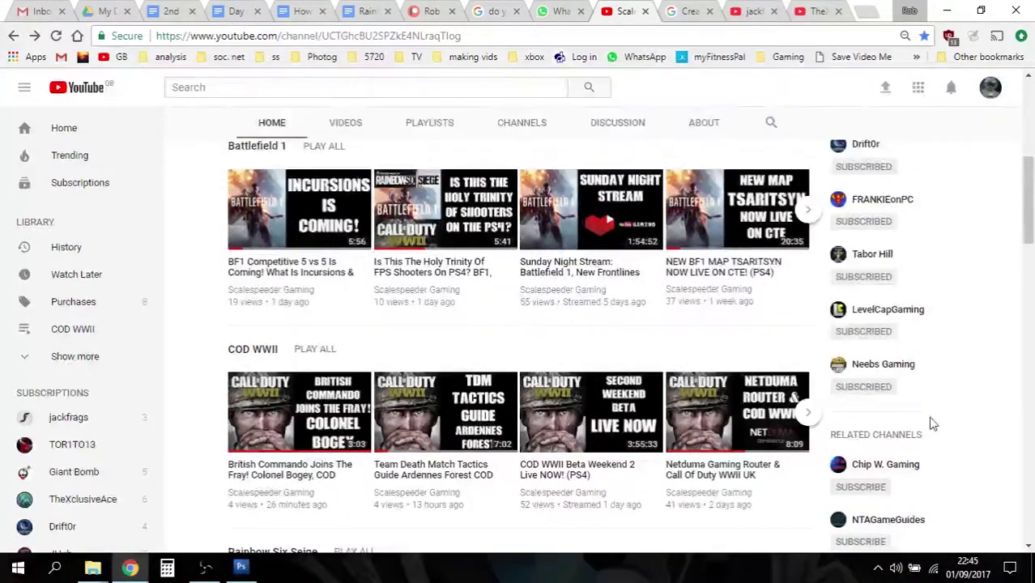
{"action": "scroll", "coordinate": [932, 424], "scroll_direction": "up", "scroll_amount": 1}
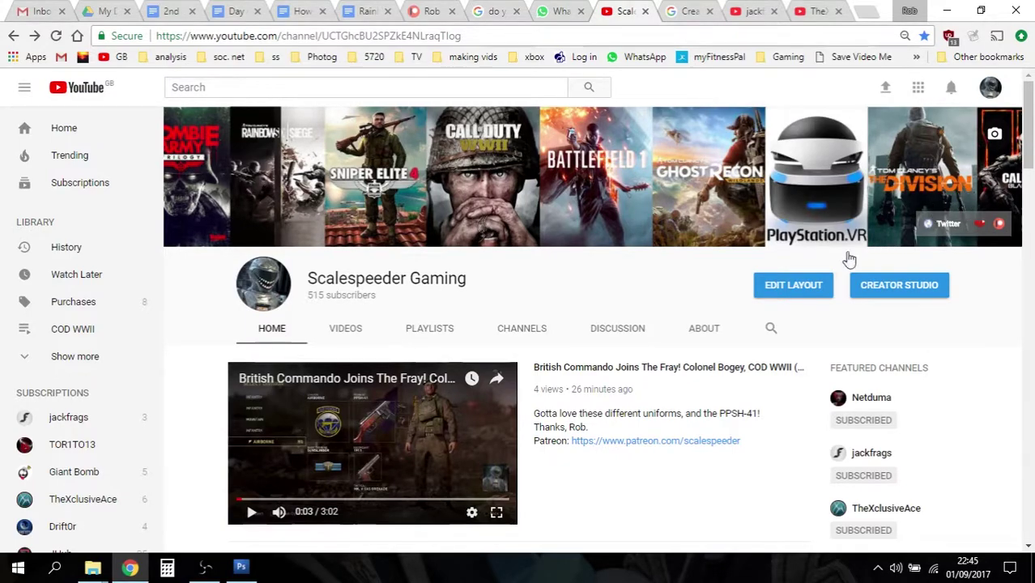
Enter edit-layout mode and choose Edit links from the channel banner's menu.
{"action": "left_click", "coordinate": [789, 291]}
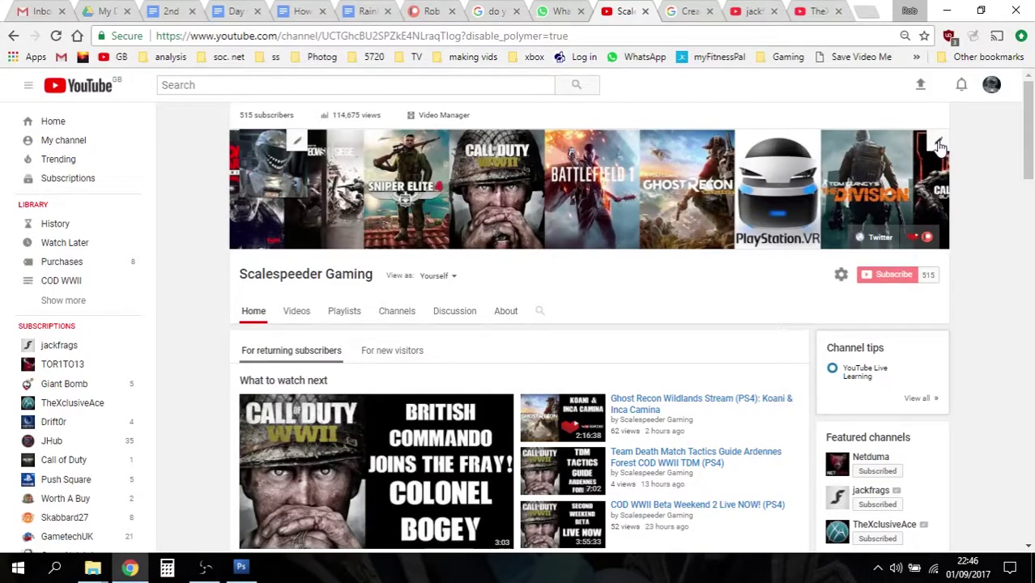
{"action": "left_click", "coordinate": [940, 144]}
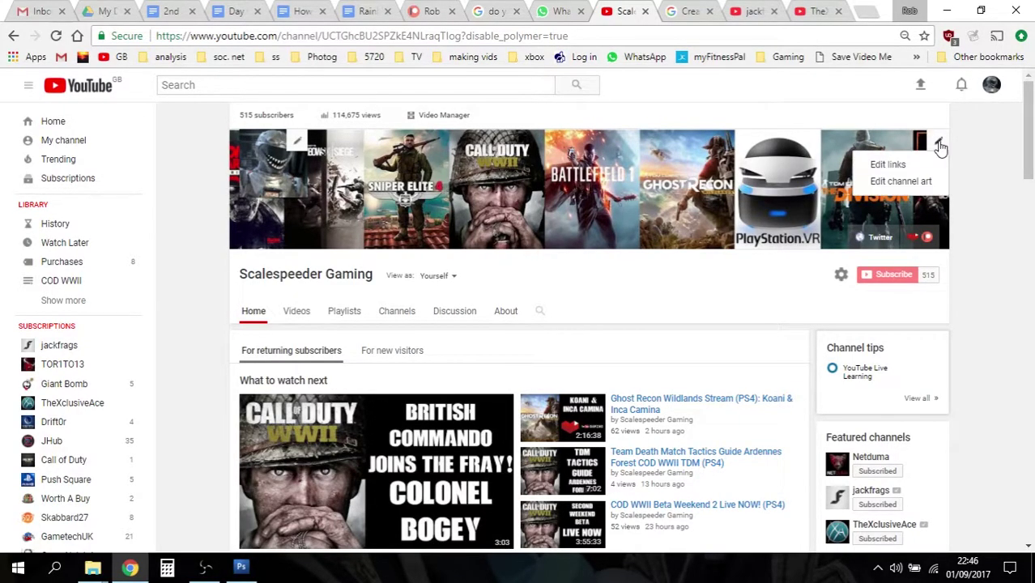
{"action": "left_click", "coordinate": [900, 165]}
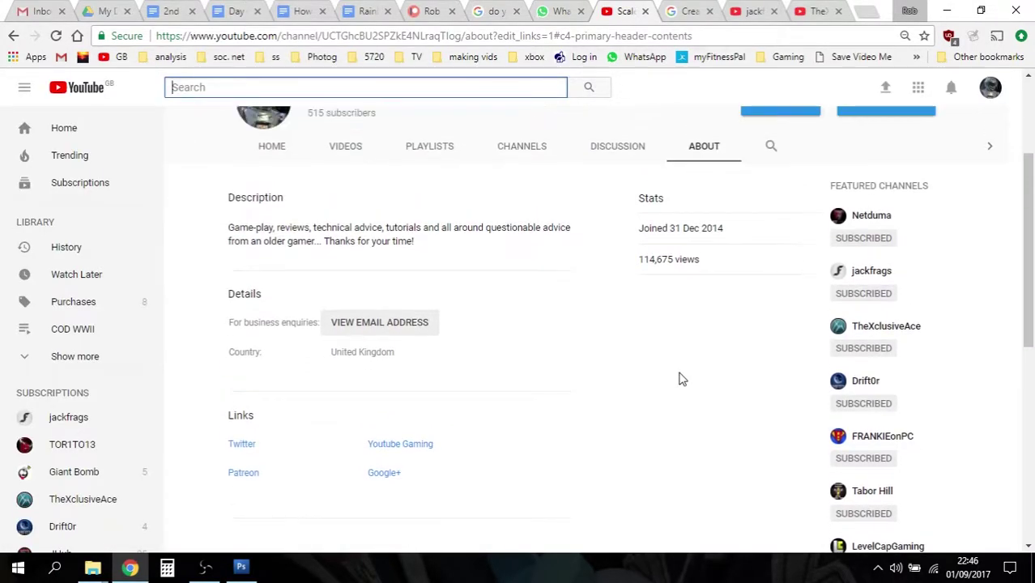
Review the Twitter, YouTube Gaming and Patreon custom links and save them.
{"action": "scroll", "coordinate": [534, 295], "scroll_direction": "up", "scroll_amount": 1}
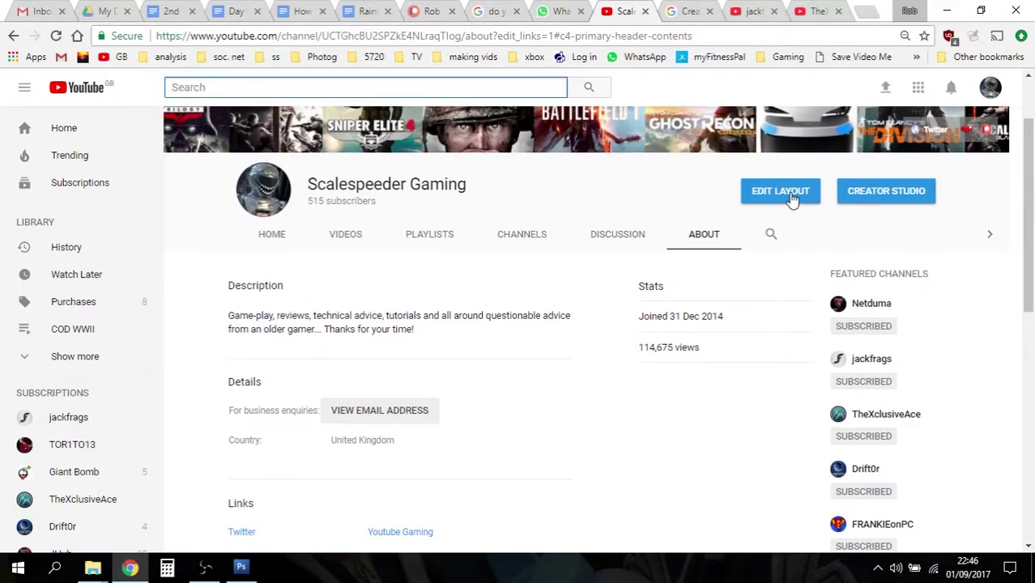
{"action": "left_click", "coordinate": [789, 194]}
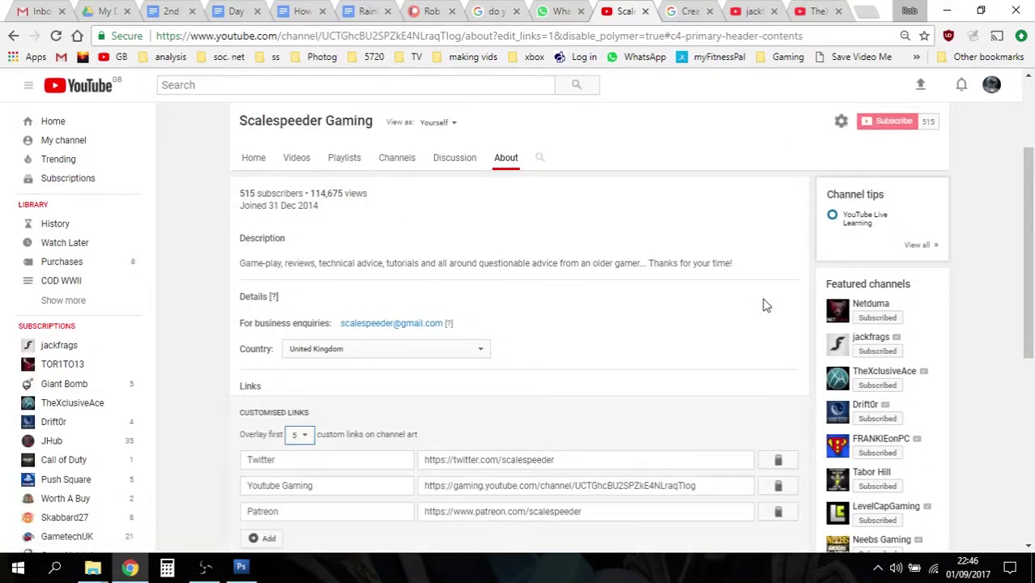
{"action": "scroll", "coordinate": [765, 305], "scroll_direction": "down", "scroll_amount": 1}
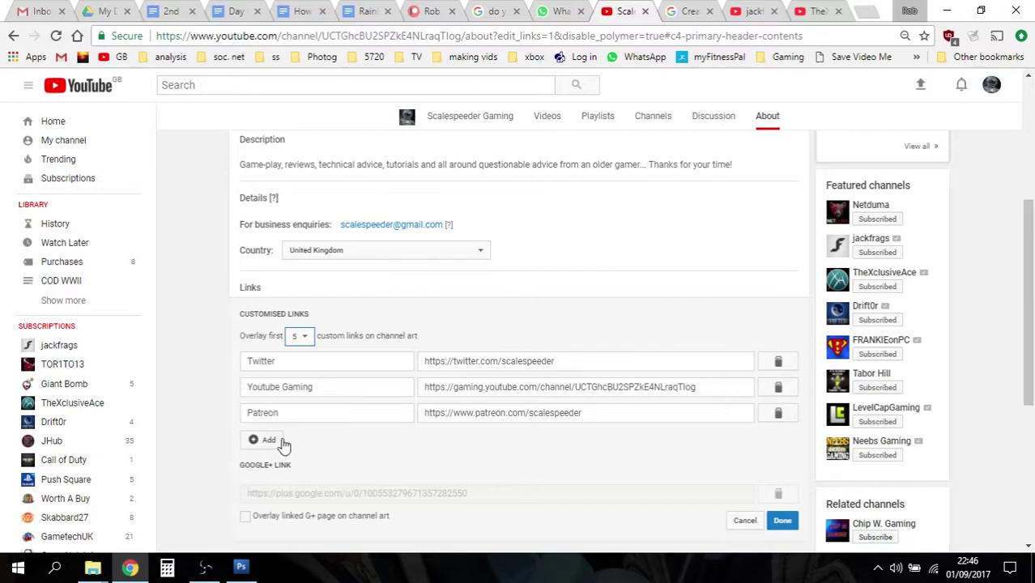
{"action": "scroll", "coordinate": [585, 271], "scroll_direction": "up", "scroll_amount": 1}
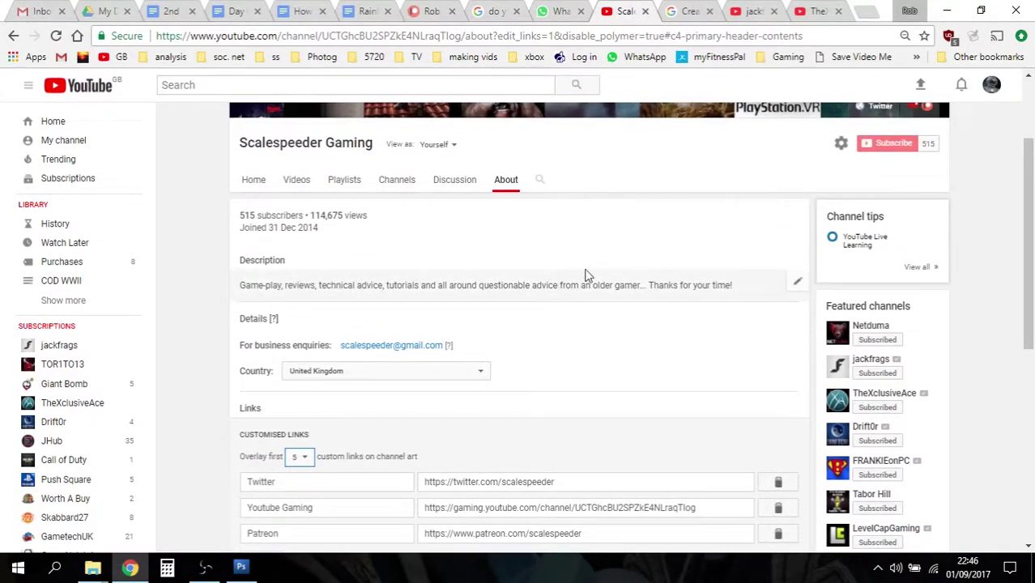
{"action": "scroll", "coordinate": [589, 270], "scroll_direction": "up", "scroll_amount": 1}
{"action": "scroll", "coordinate": [592, 270], "scroll_direction": "down", "scroll_amount": 3}
{"action": "scroll", "coordinate": [592, 270], "scroll_direction": "down", "scroll_amount": 1}
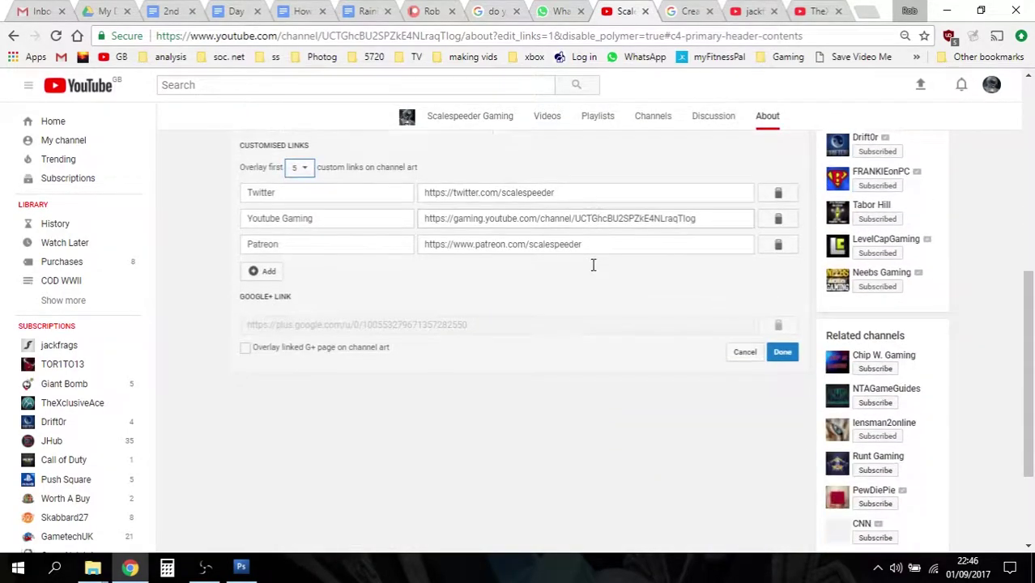
{"action": "left_click", "coordinate": [780, 352]}
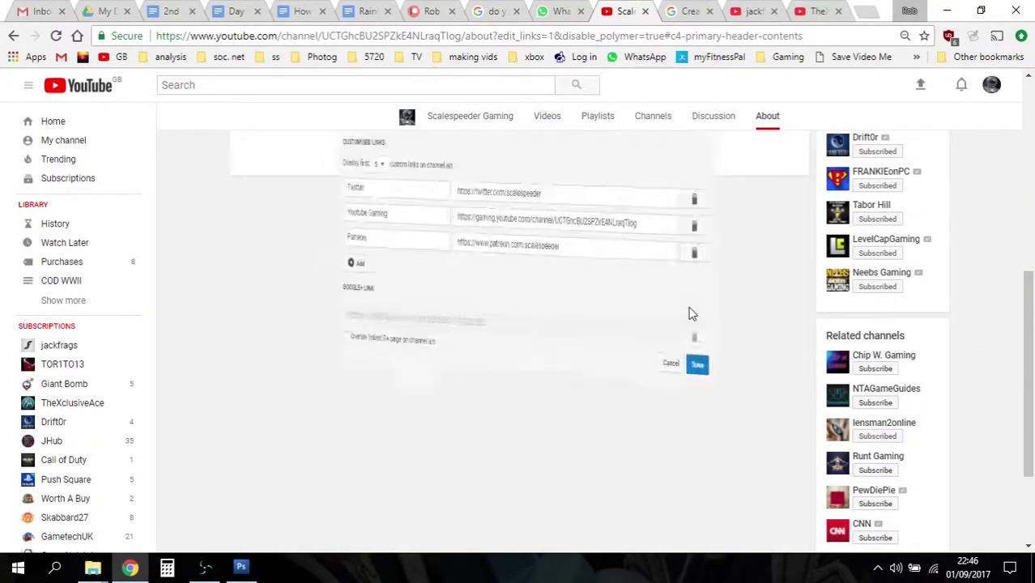
{"action": "scroll", "coordinate": [694, 325], "scroll_direction": "up", "scroll_amount": 3}
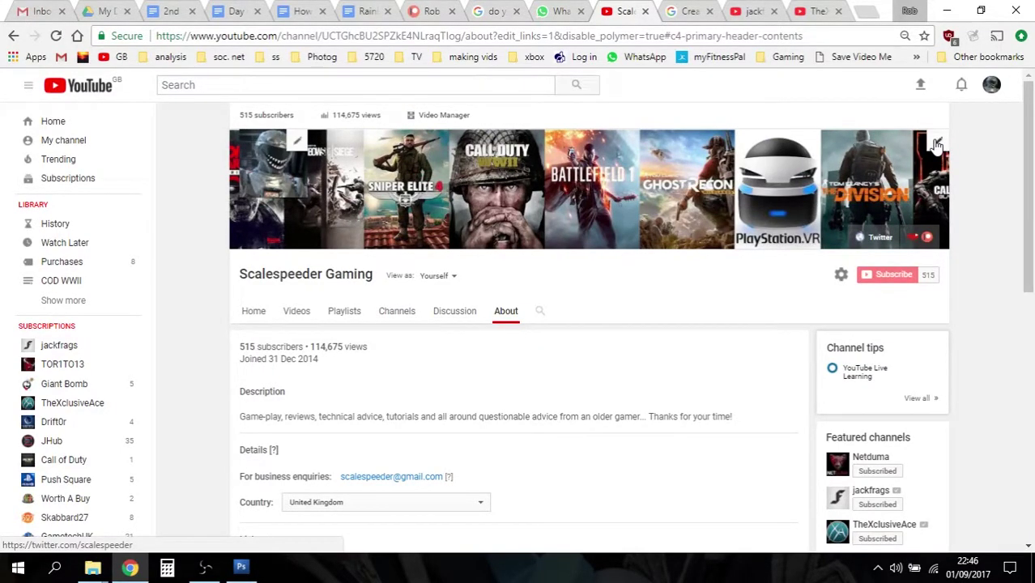
Open the channel art upload and start reading the size guidelines in the help article.
{"action": "left_click", "coordinate": [936, 145]}
{"action": "left_click", "coordinate": [896, 181]}
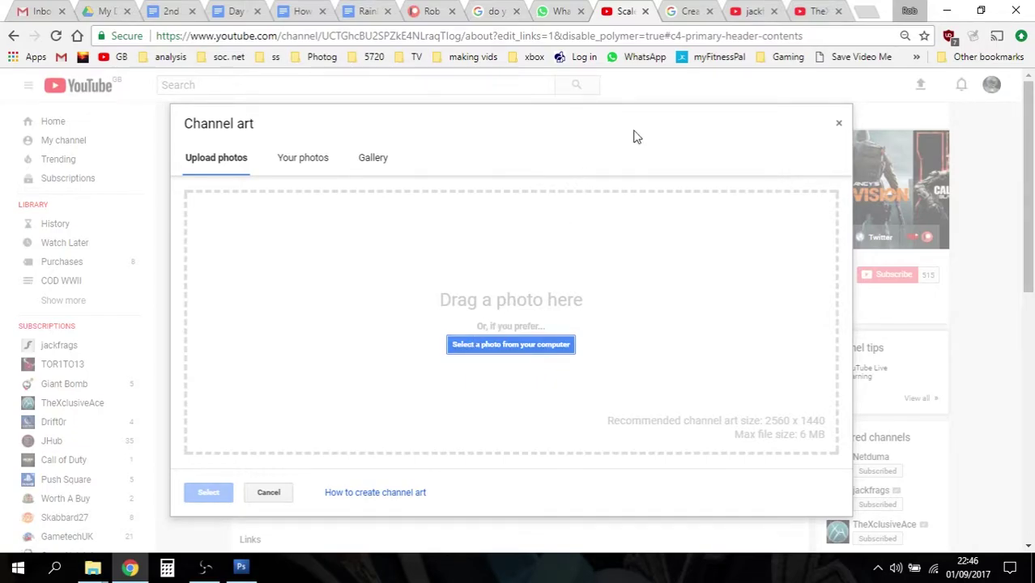
{"action": "left_click", "coordinate": [689, 11]}
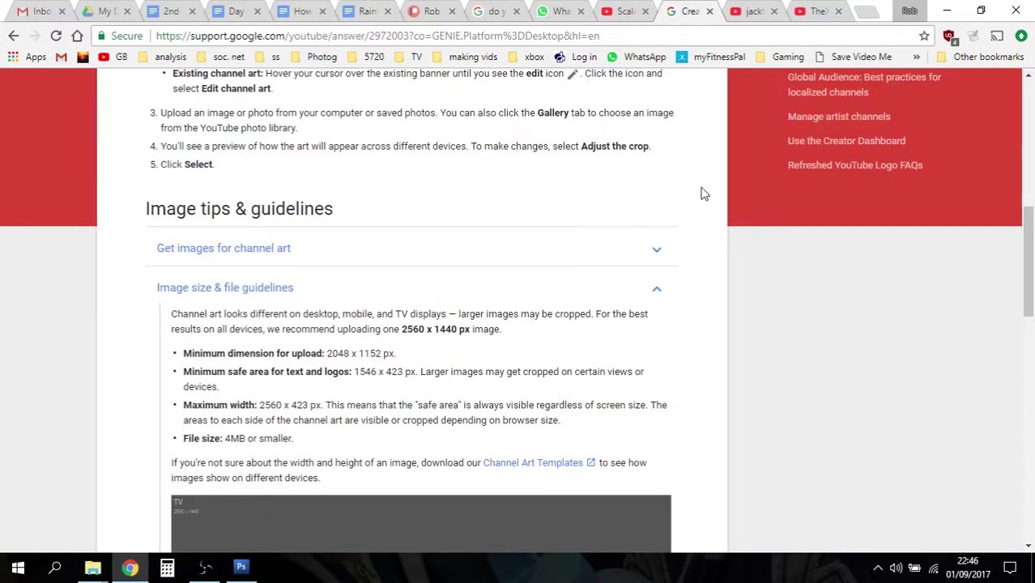
{"action": "scroll", "coordinate": [701, 190], "scroll_direction": "up", "scroll_amount": 10}
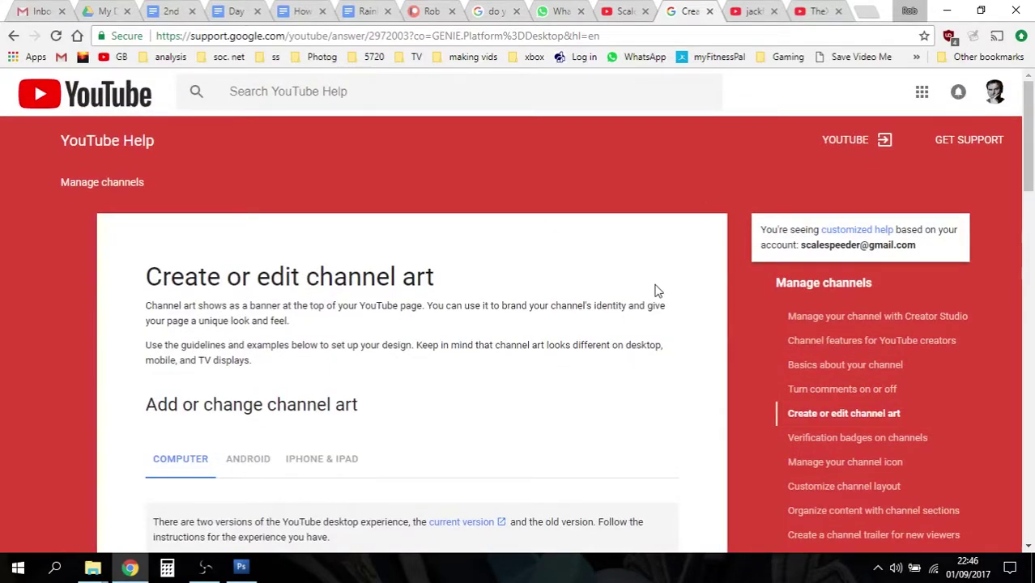
{"action": "scroll", "coordinate": [607, 370], "scroll_direction": "down", "scroll_amount": 2}
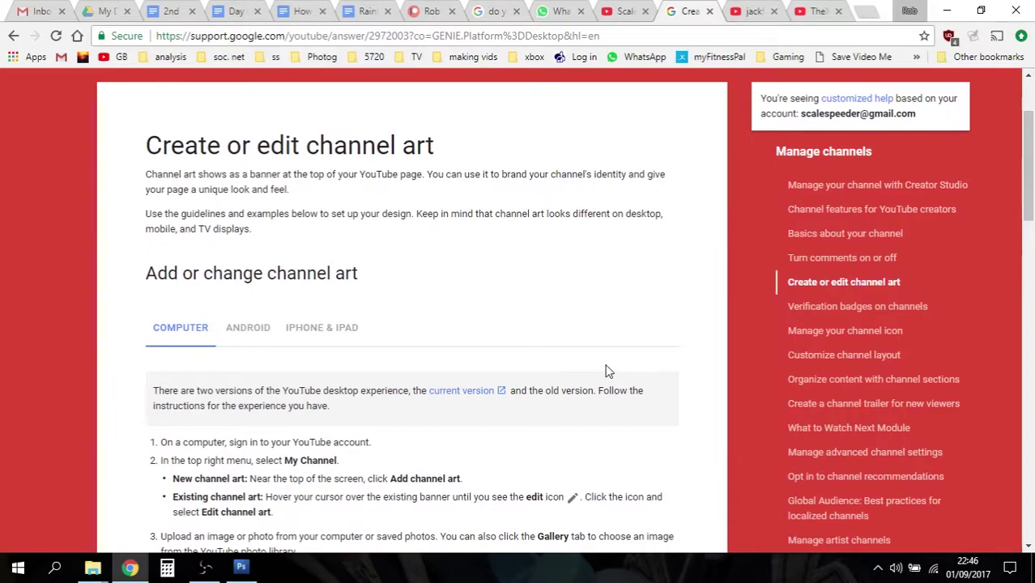
{"action": "scroll", "coordinate": [607, 370], "scroll_direction": "down", "scroll_amount": 3}
Finish the guidelines, then close the Channel art dialog without uploading anything.
{"action": "scroll", "coordinate": [603, 369], "scroll_direction": "down", "scroll_amount": 1}
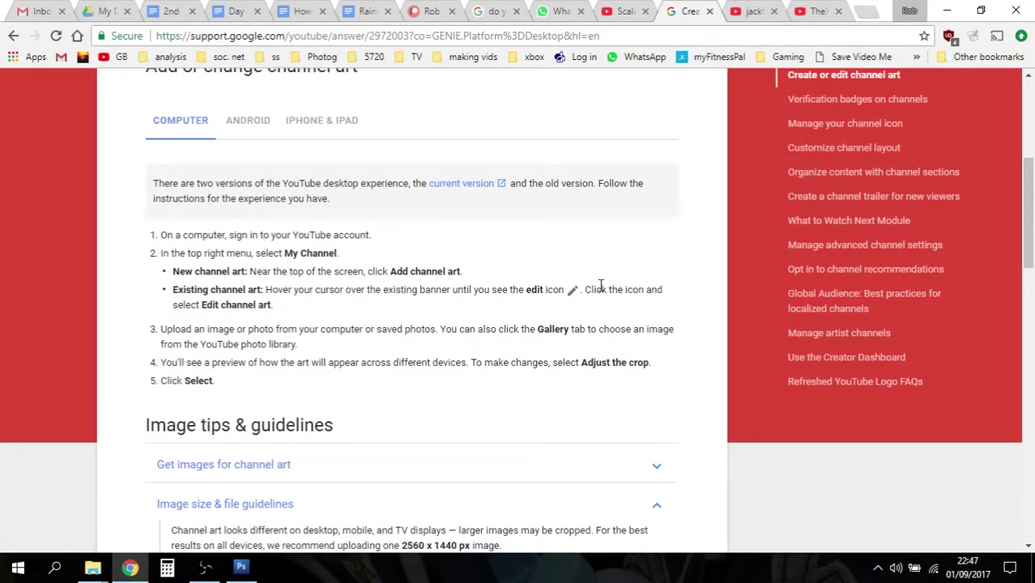
{"action": "scroll", "coordinate": [601, 286], "scroll_direction": "down", "scroll_amount": 1}
{"action": "scroll", "coordinate": [601, 288], "scroll_direction": "up", "scroll_amount": 2}
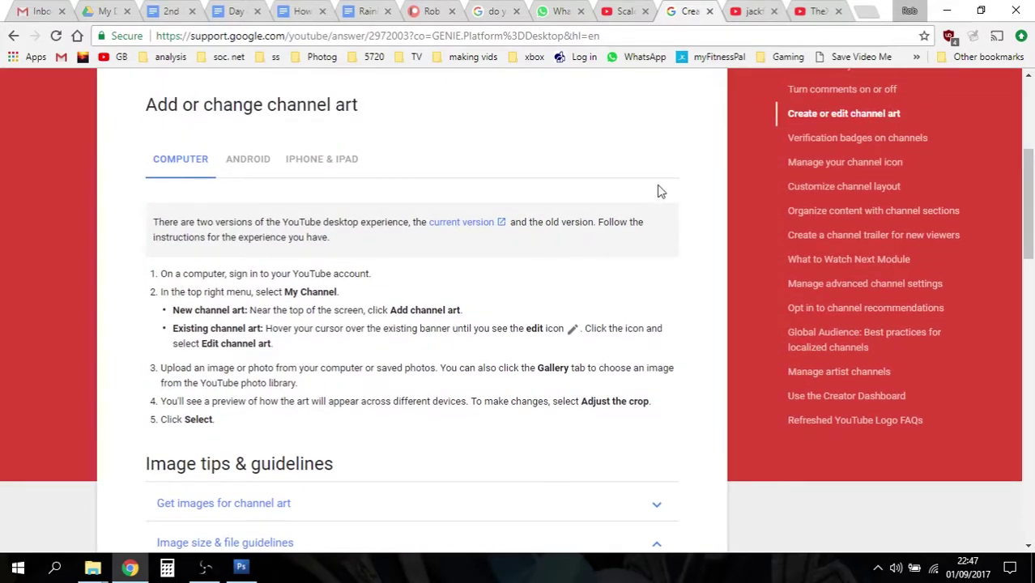
{"action": "left_click", "coordinate": [625, 12]}
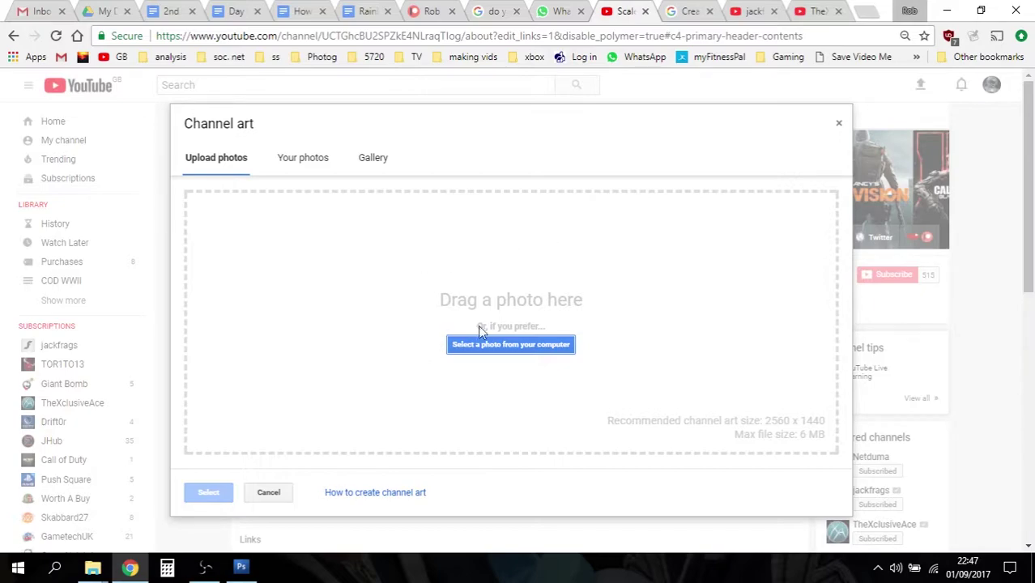
{"action": "left_click", "coordinate": [838, 124]}
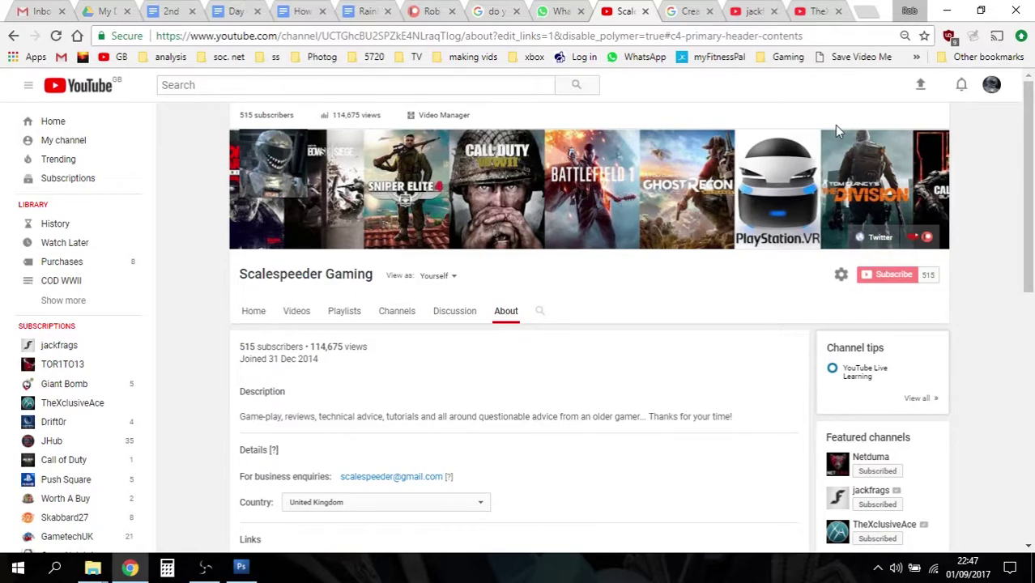
Go back twice to reach the channel's old-layout Home page.
{"action": "scroll", "coordinate": [846, 202], "scroll_direction": "down", "scroll_amount": 3}
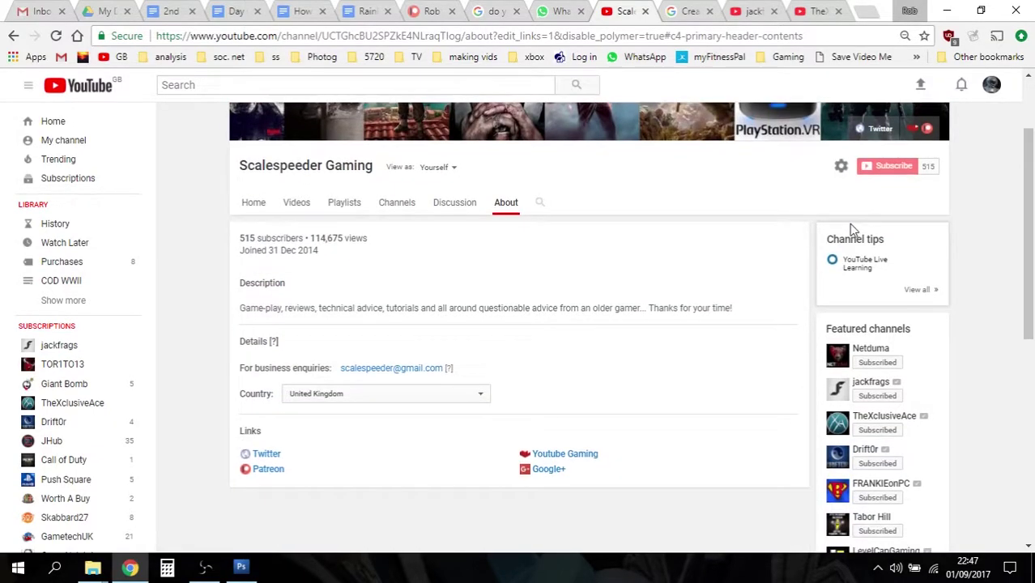
{"action": "scroll", "coordinate": [850, 231], "scroll_direction": "up", "scroll_amount": 3}
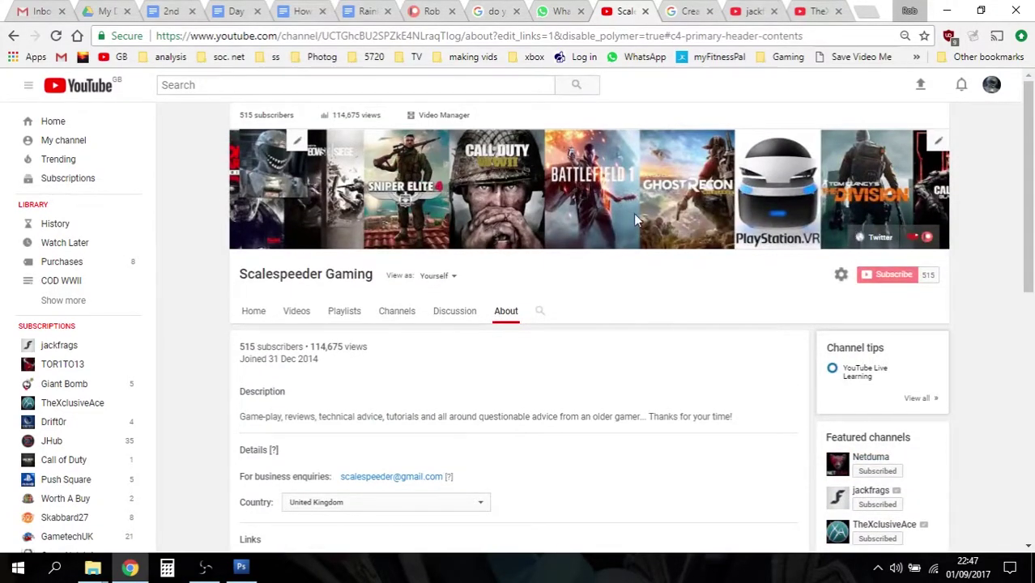
{"action": "left_click", "coordinate": [13, 35]}
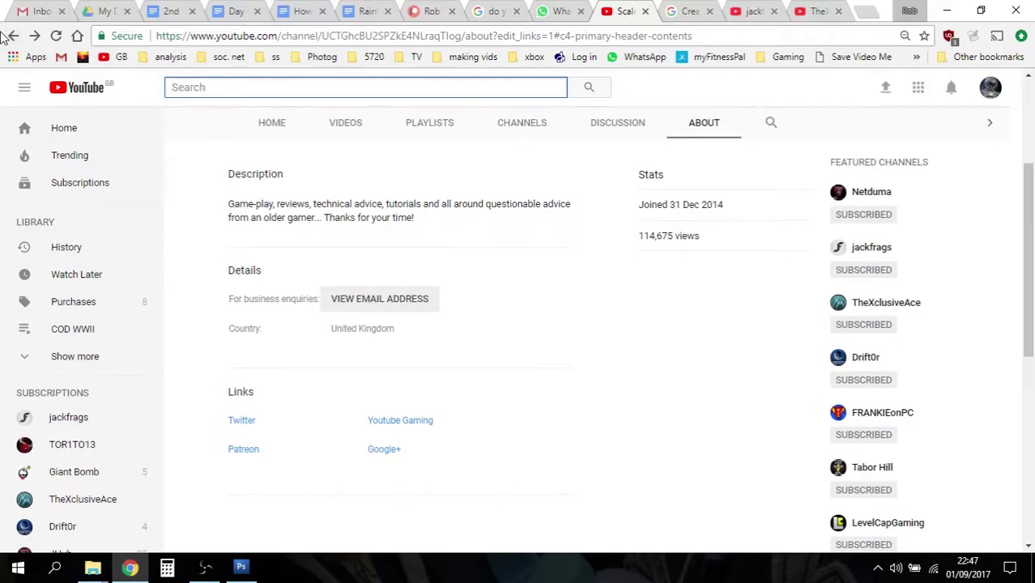
{"action": "left_click", "coordinate": [13, 36]}
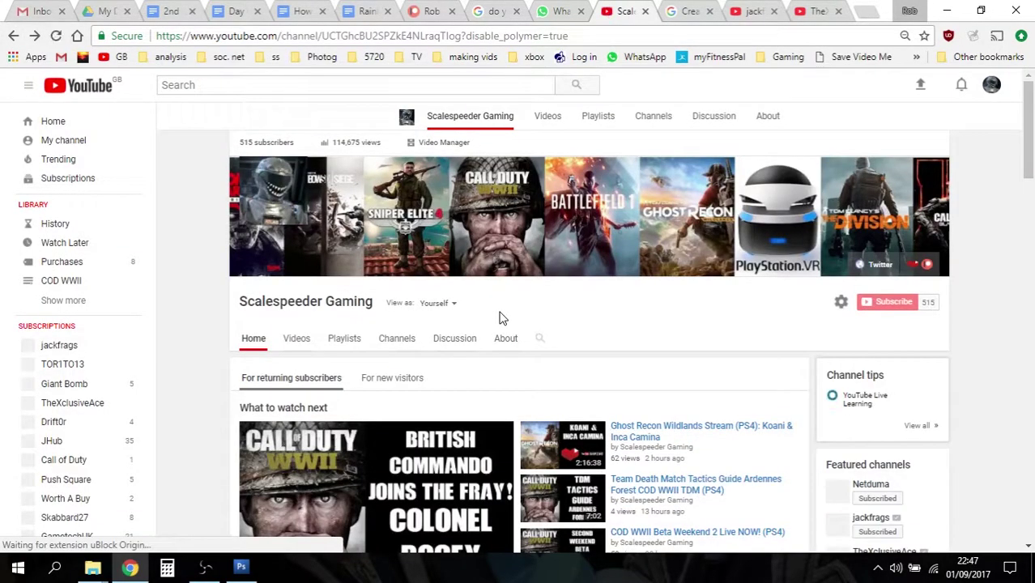
{"action": "scroll", "coordinate": [499, 318], "scroll_direction": "down", "scroll_amount": 3}
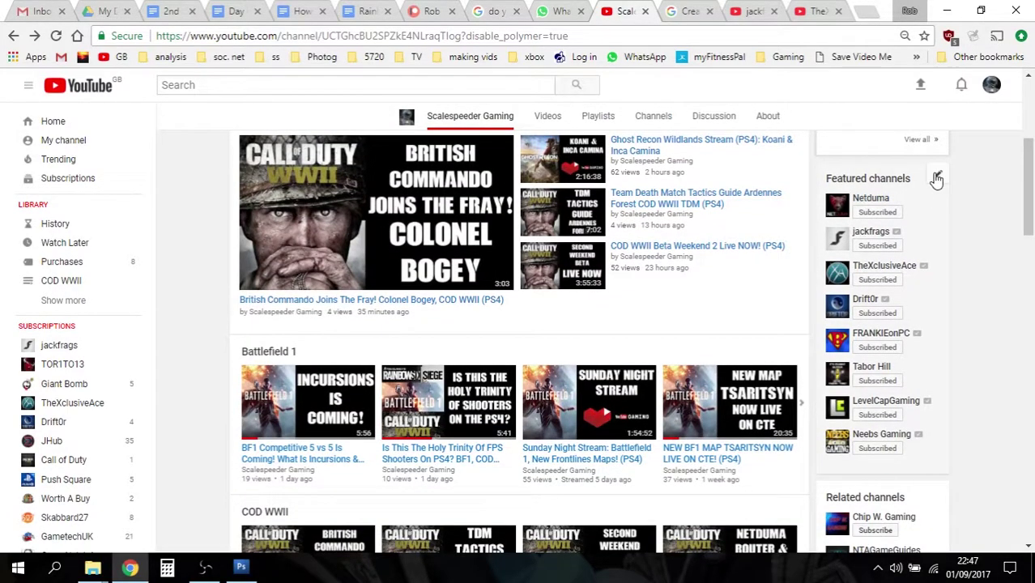
Review the eight featured channels in the module editor and confirm them unchanged.
{"action": "left_click", "coordinate": [937, 179]}
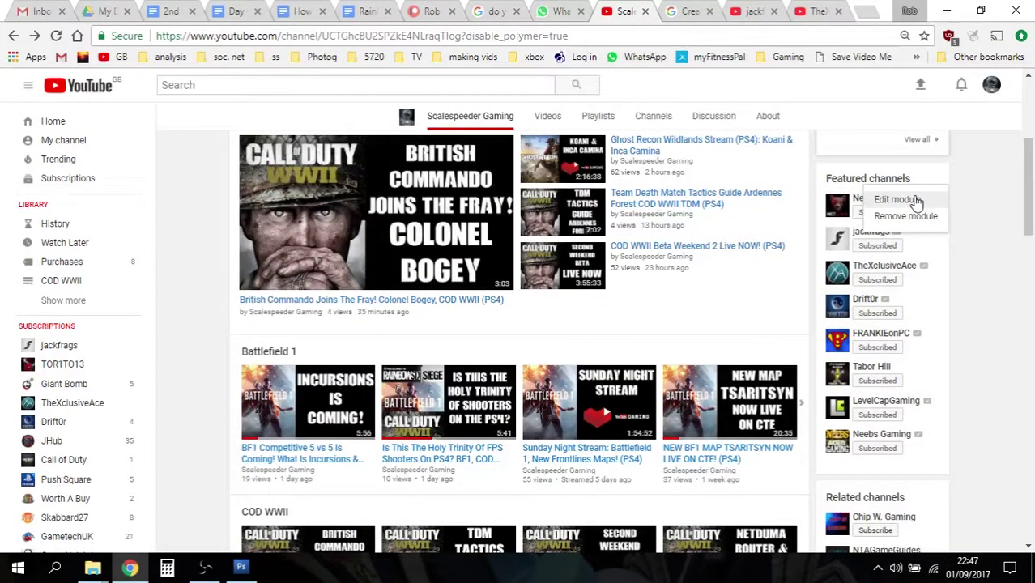
{"action": "left_click", "coordinate": [915, 200]}
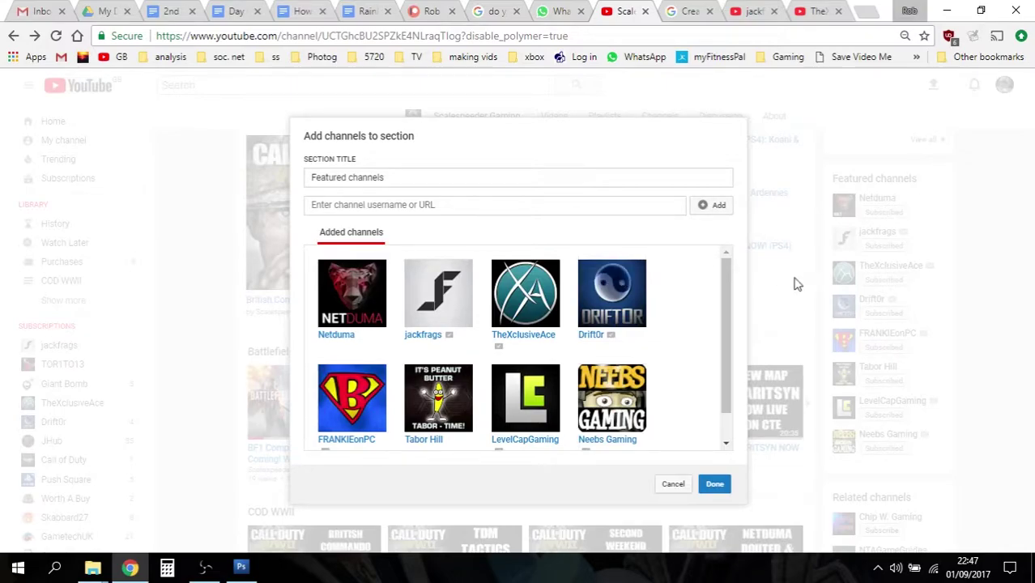
{"action": "mouse_move", "coordinate": [730, 284]}
{"action": "left_mouse_down"}
{"action": "mouse_move", "coordinate": [731, 306]}
{"action": "mouse_move", "coordinate": [728, 275]}
{"action": "left_mouse_up"}
{"action": "left_click", "coordinate": [714, 484]}
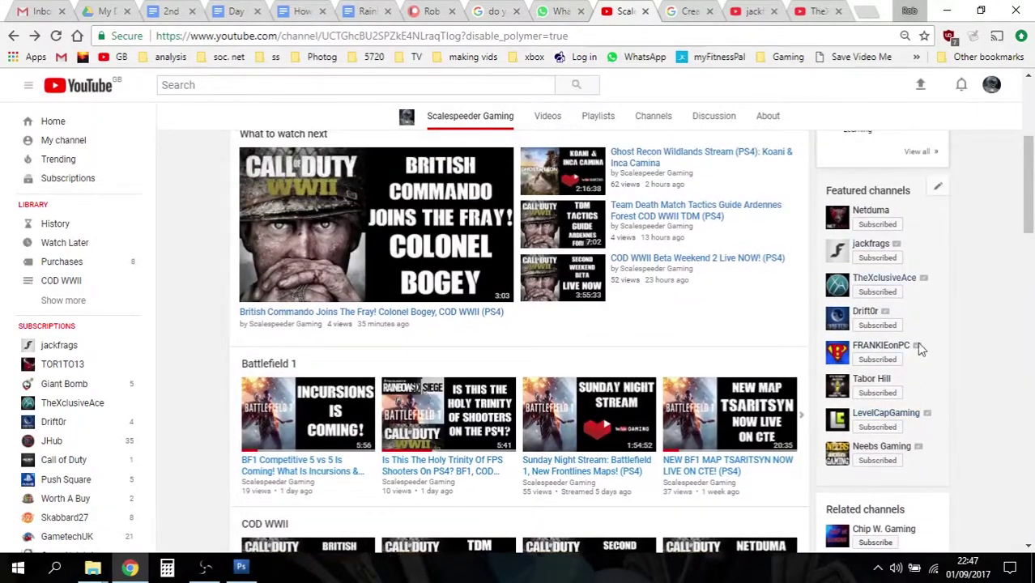
{"action": "scroll", "coordinate": [922, 407], "scroll_direction": "down", "scroll_amount": 2}
{"action": "mouse_move", "coordinate": [928, 336]}
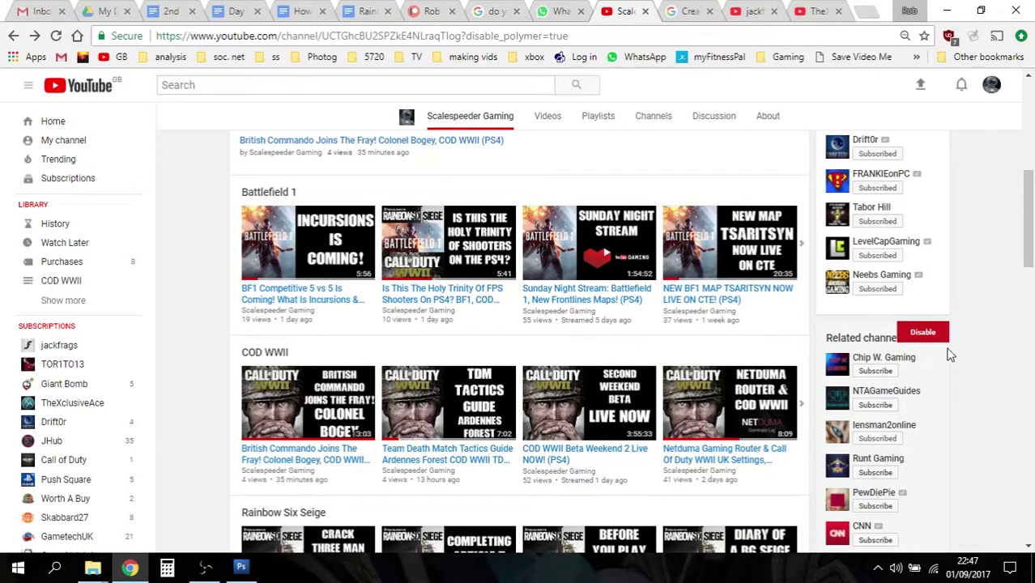
{"action": "scroll", "coordinate": [967, 386], "scroll_direction": "down", "scroll_amount": 1}
{"action": "scroll", "coordinate": [964, 384], "scroll_direction": "down", "scroll_amount": 1}
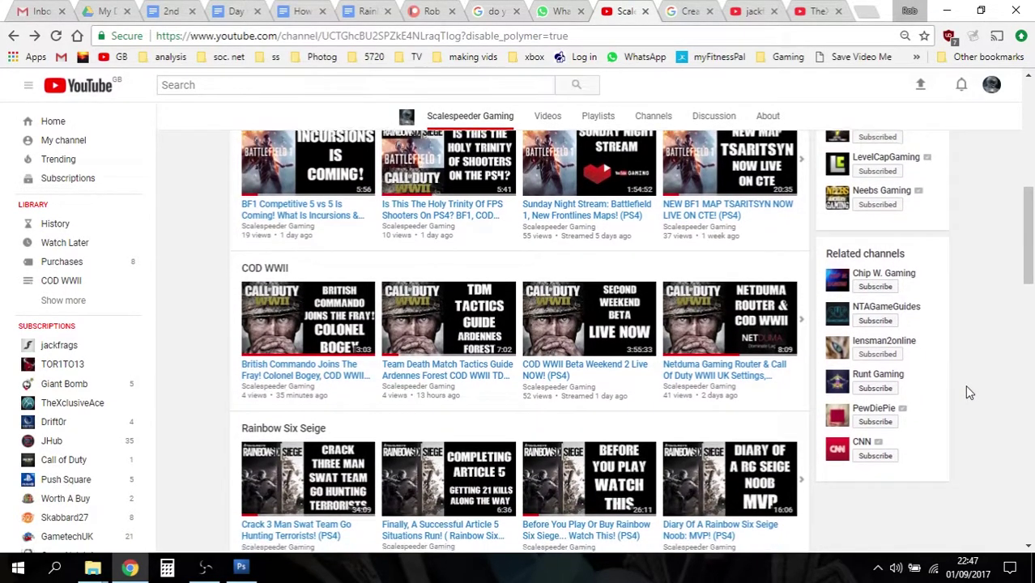
{"action": "mouse_move", "coordinate": [938, 368]}
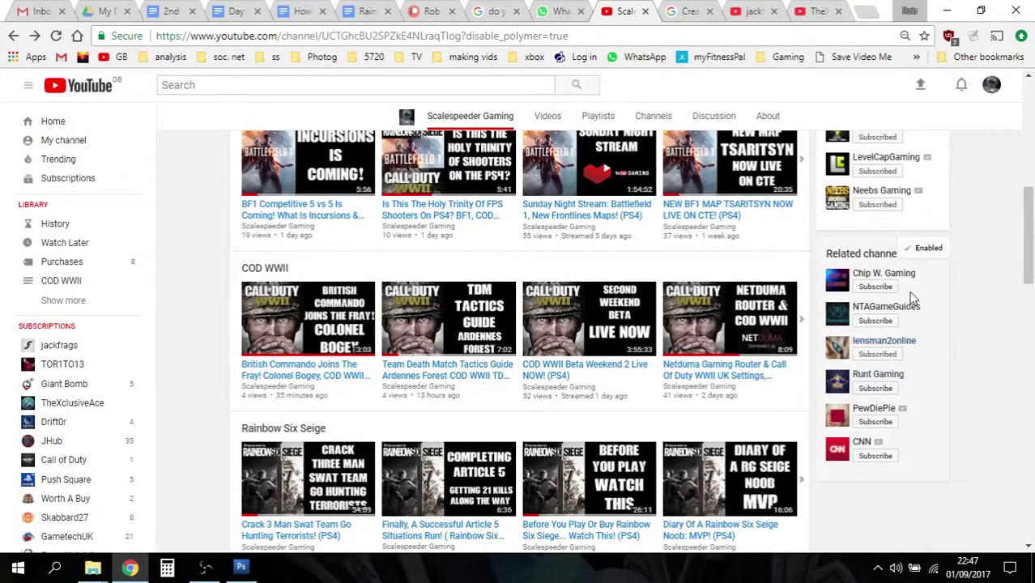
{"action": "scroll", "coordinate": [912, 297], "scroll_direction": "up", "scroll_amount": 5}
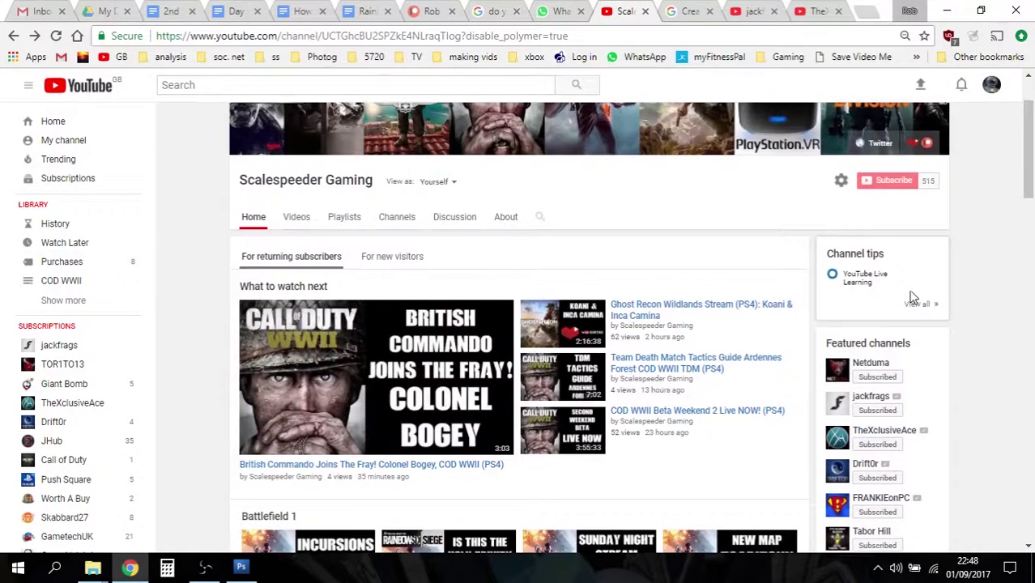
{"action": "scroll", "coordinate": [911, 296], "scroll_direction": "down", "scroll_amount": 1}
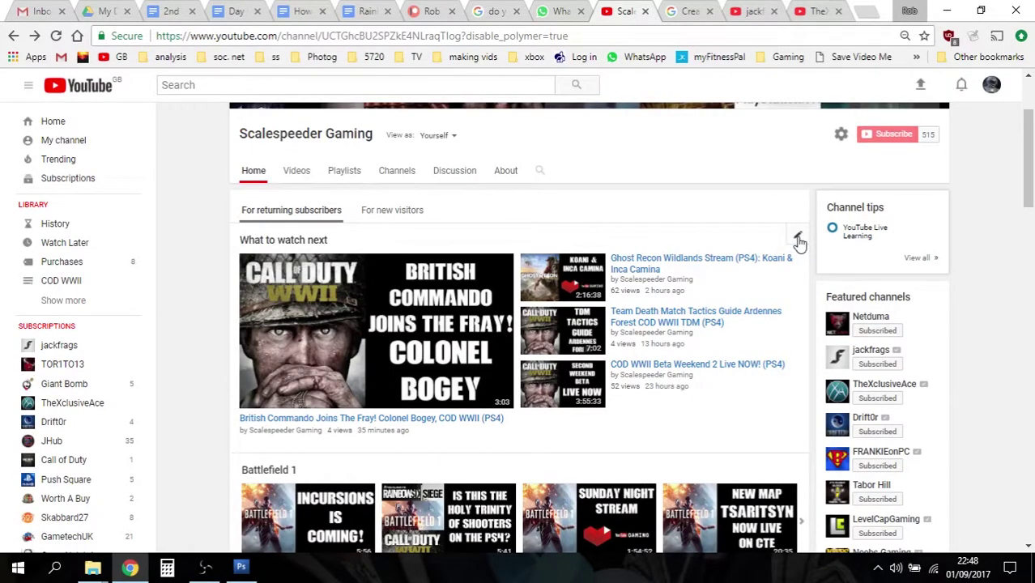
Open the returning-subscribers featured video editor, with default content set to Latest activity.
{"action": "left_click", "coordinate": [798, 239]}
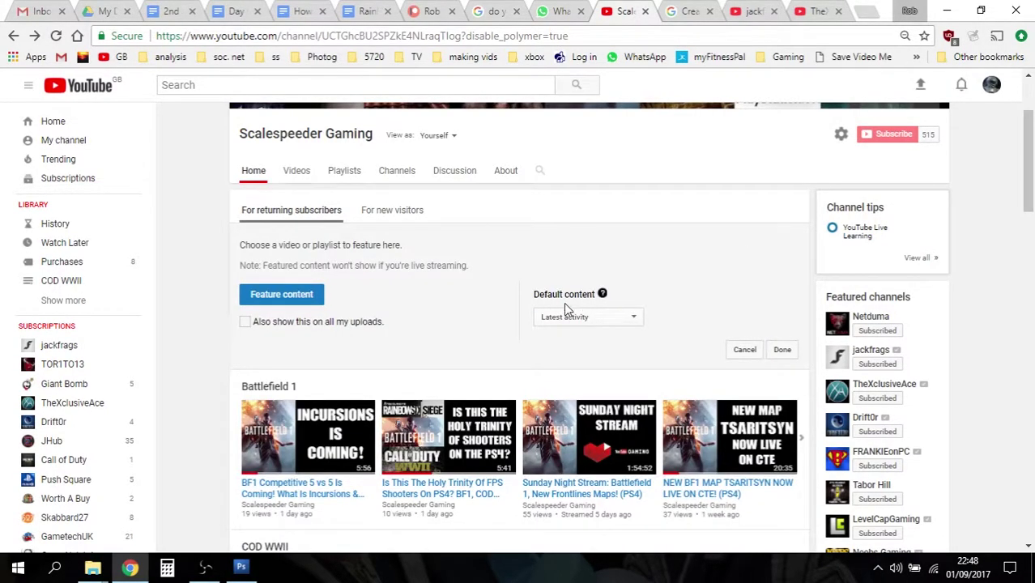
{"action": "scroll", "coordinate": [462, 318], "scroll_direction": "down", "scroll_amount": 1}
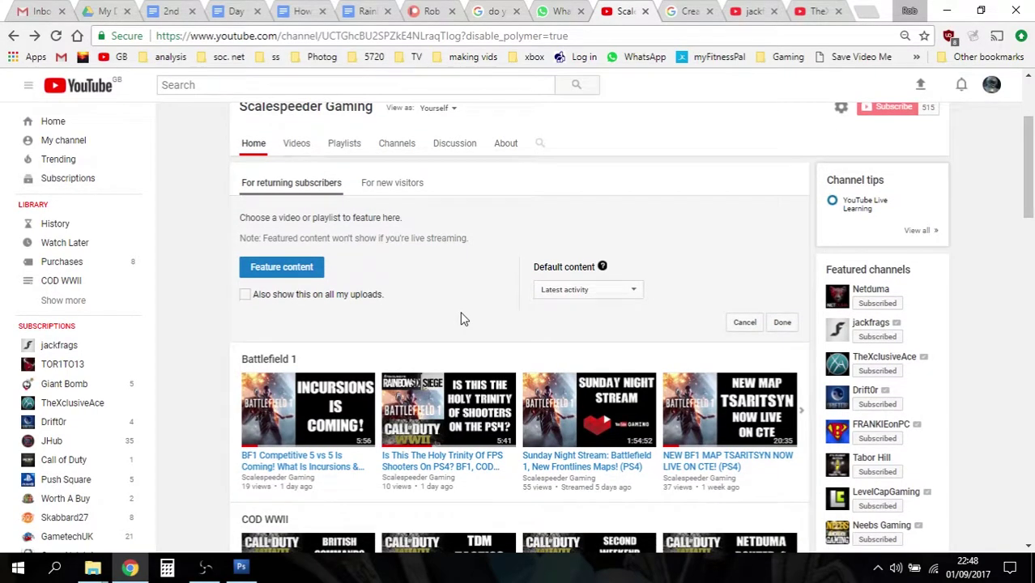
{"action": "scroll", "coordinate": [462, 318], "scroll_direction": "up", "scroll_amount": 1}
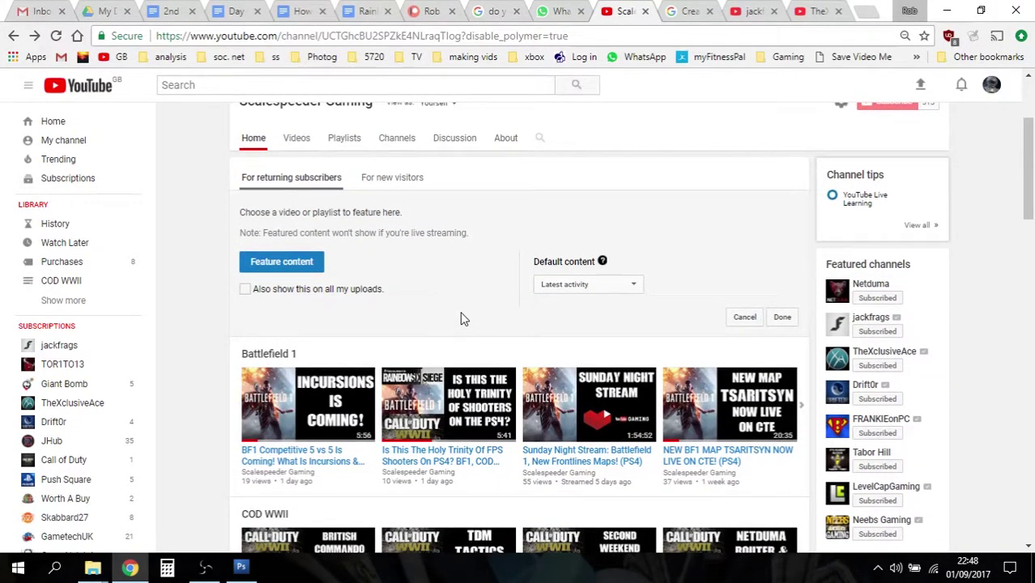